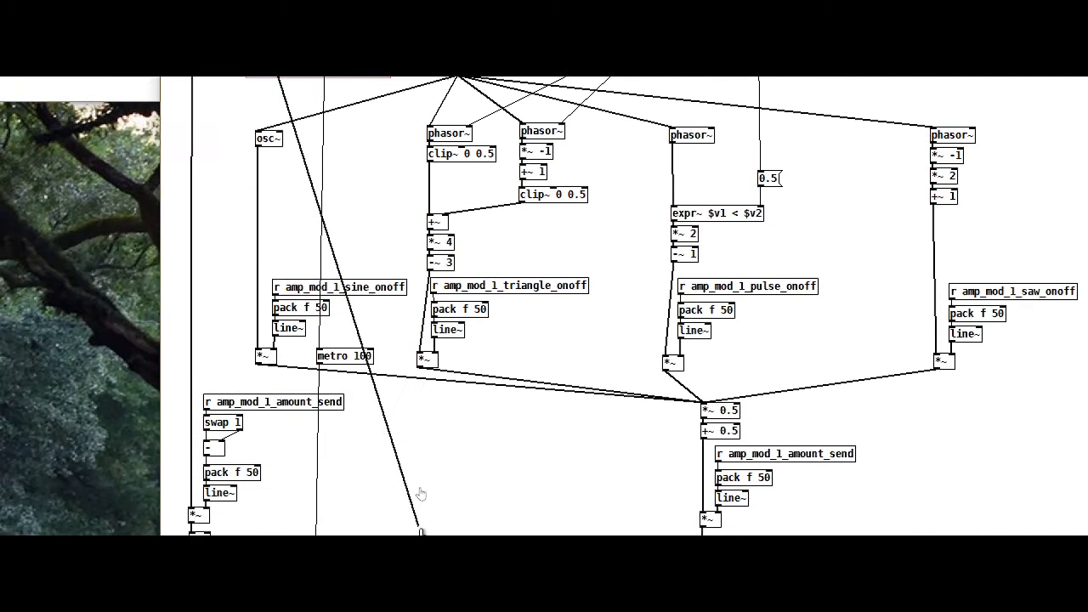
# Move the filter-signal *~ beneath the modulator chain, and wire it through the +~ object to s~ amp_mod_1_out.
pyautogui.moveTo(504, 532); pyautogui.dragTo(692, 528)
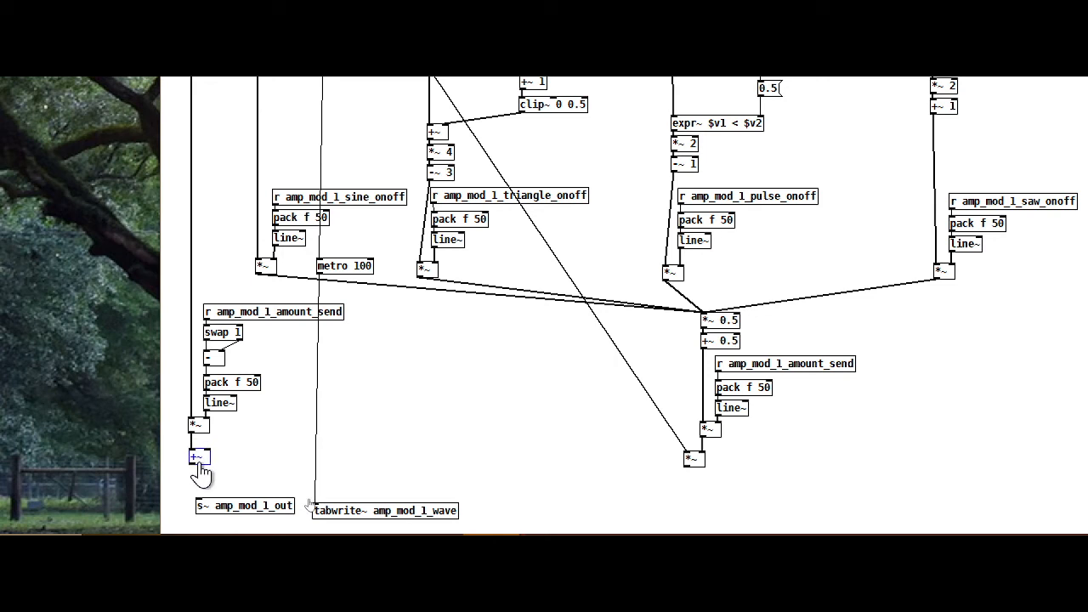
pyautogui.click(448, 455)
pyautogui.moveTo(686, 473); pyautogui.dragTo(206, 451)
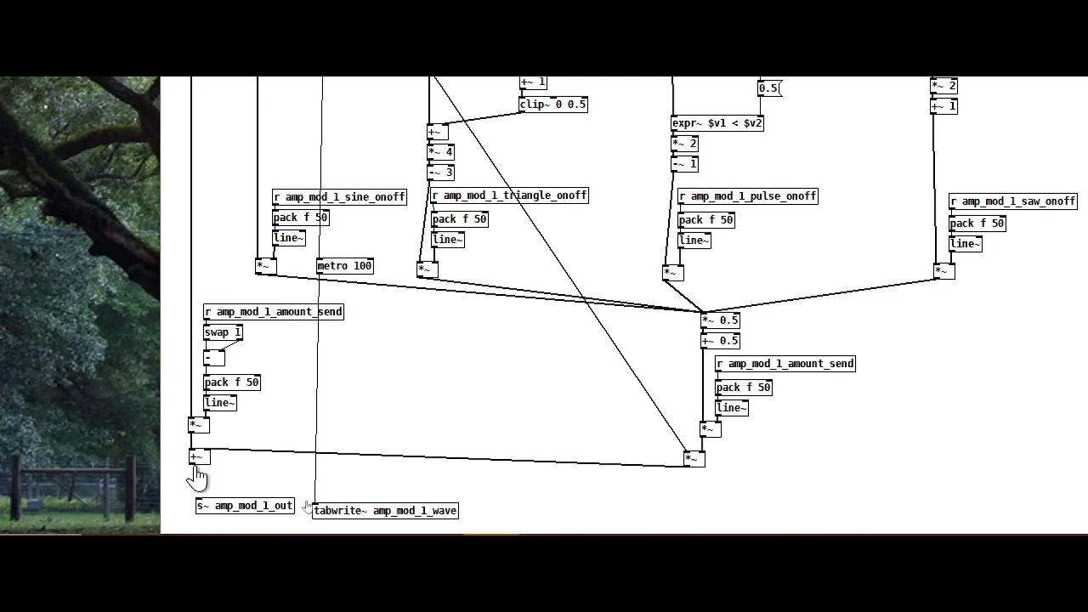
pyautogui.moveTo(193, 463); pyautogui.dragTo(207, 500)
pyautogui.doubleClick(205, 505)
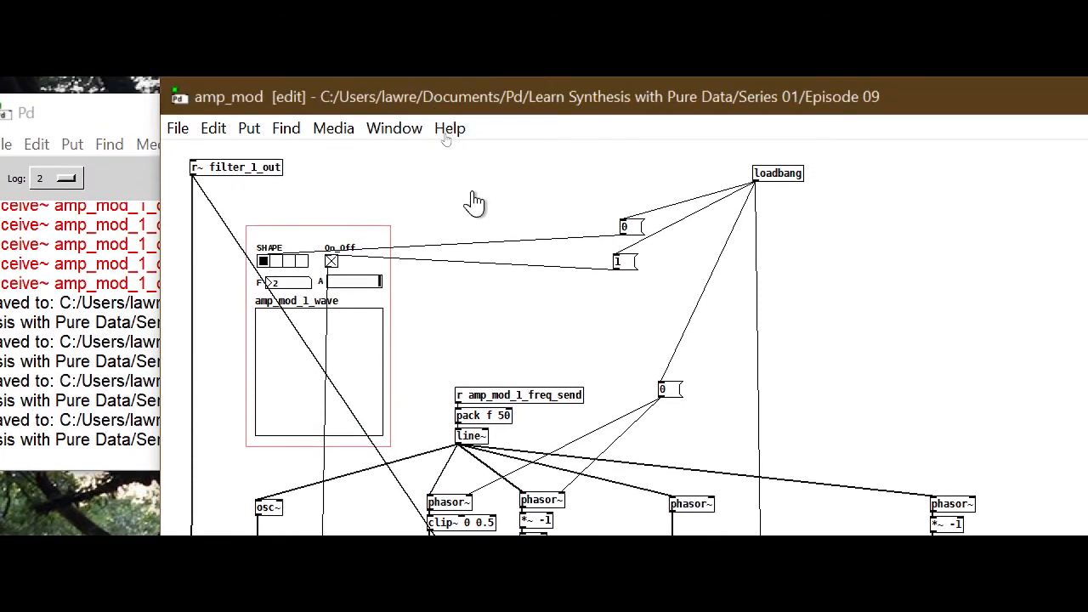
pyautogui.hotkey('ctrl', 'e')
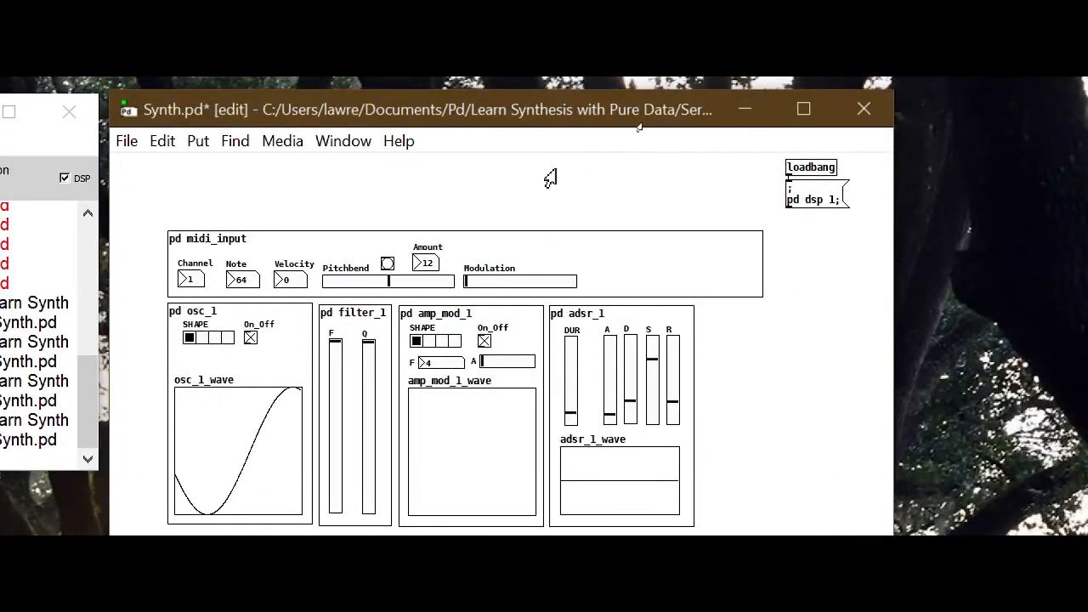
# Set the amp_mod_1 frequency to 500 in the Synth patch, and sweep its amount to maximum and back to minimum.
pyautogui.hotkey('ctrl', 'e')
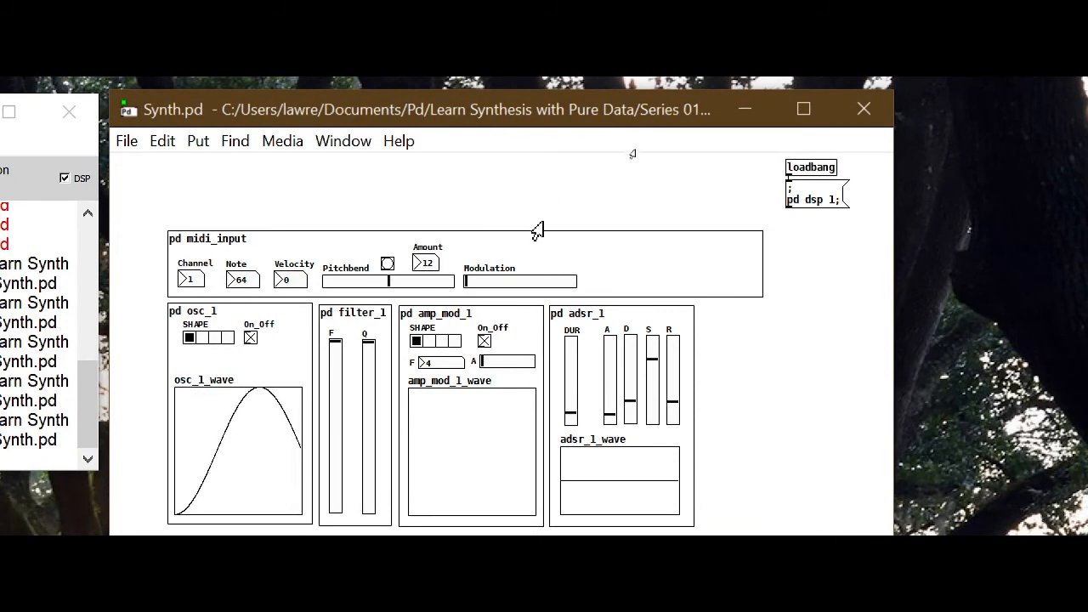
pyautogui.click(442, 362)
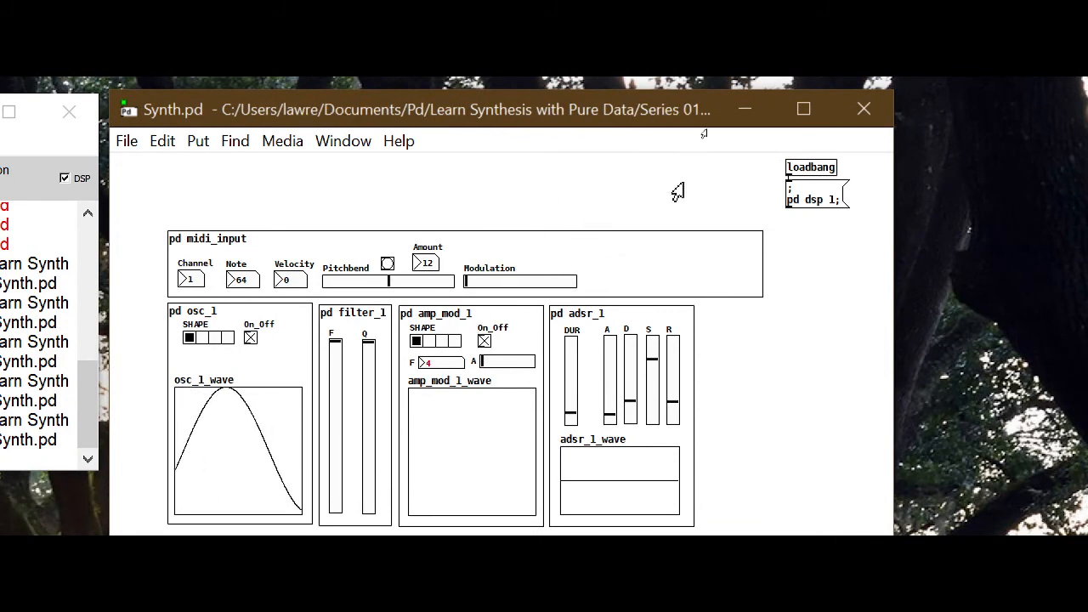
pyautogui.write('500')
pyautogui.press('Return')
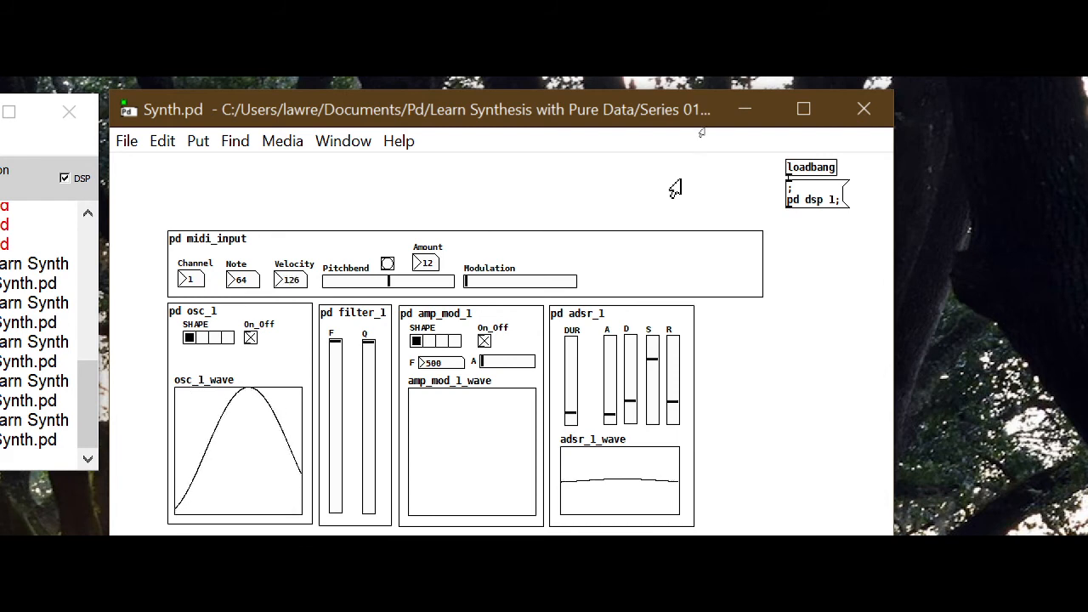
pyautogui.moveTo(481, 367); pyautogui.dragTo(544, 380)
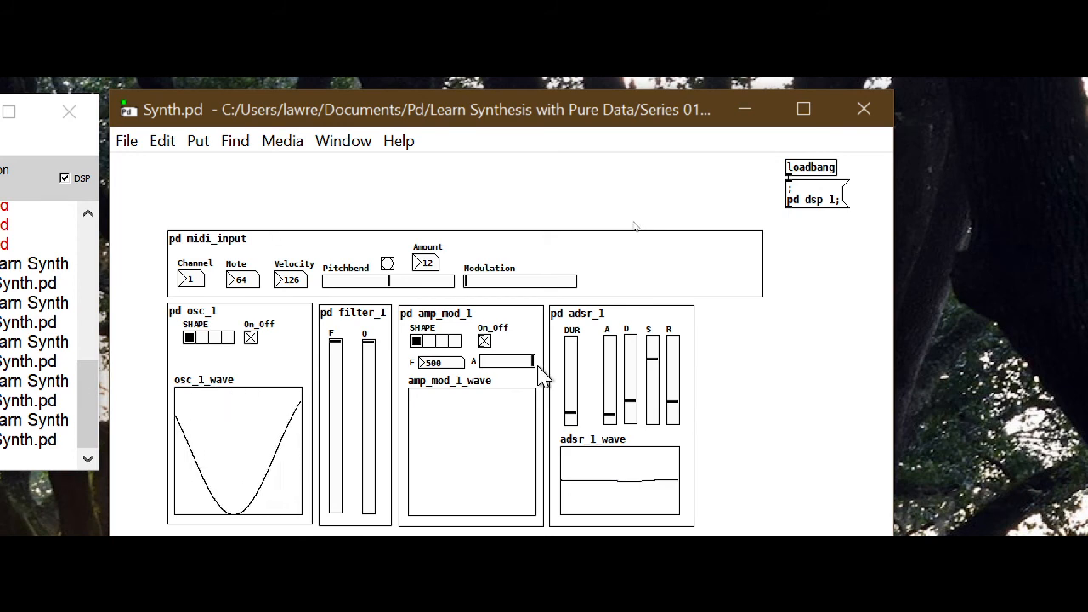
pyautogui.moveTo(535, 380); pyautogui.dragTo(418, 437)
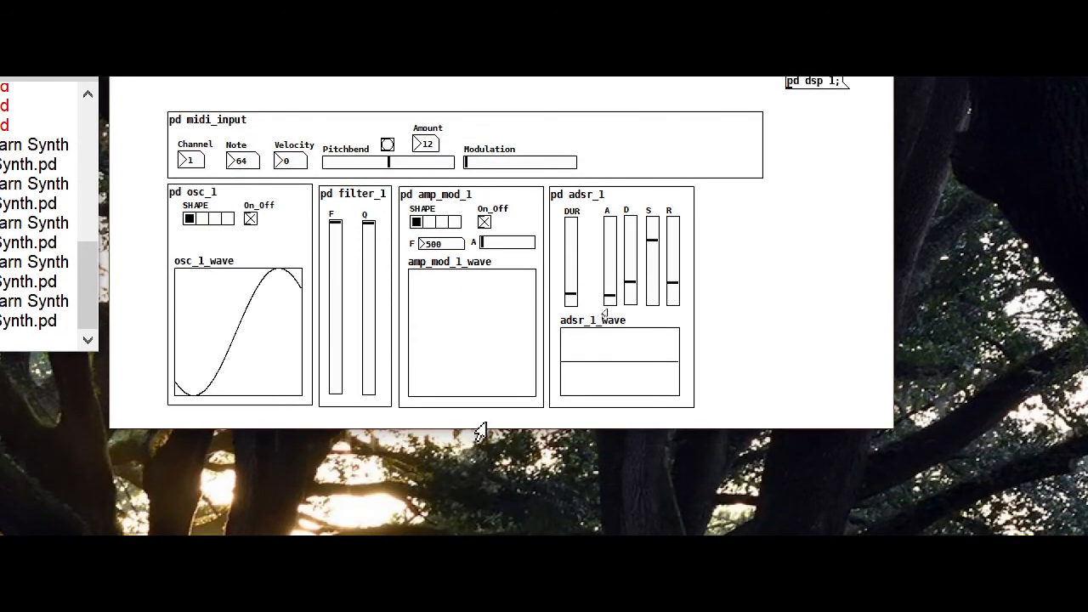
# Enlarge the Synth window and rearrange the modules so amp_mod_1 sits between osc_1 and filter_1.
pyautogui.moveTo(485, 429); pyautogui.dragTo(488, 567)
pyautogui.moveTo(487, 509); pyautogui.dragTo(490, 515)
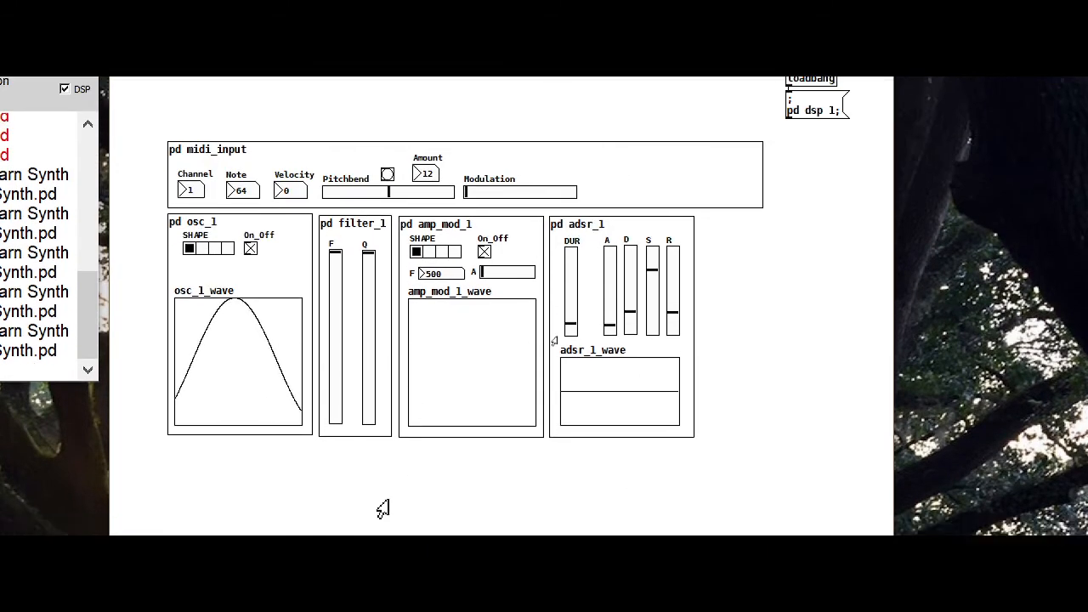
pyautogui.moveTo(502, 347); pyautogui.dragTo(416, 563)
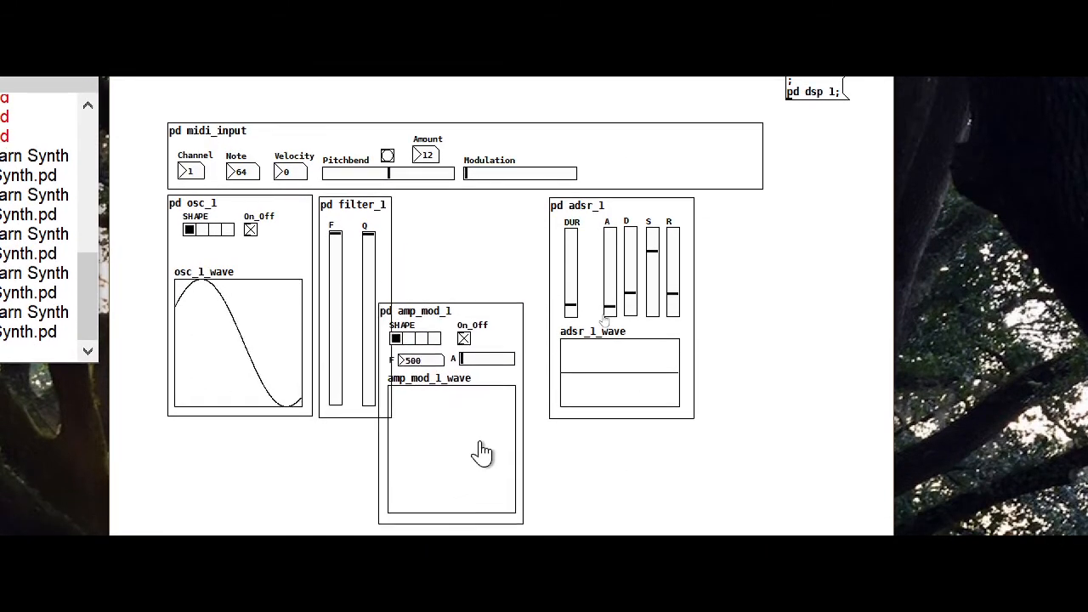
pyautogui.moveTo(417, 516); pyautogui.dragTo(415, 519)
pyautogui.doubleClick(415, 517)
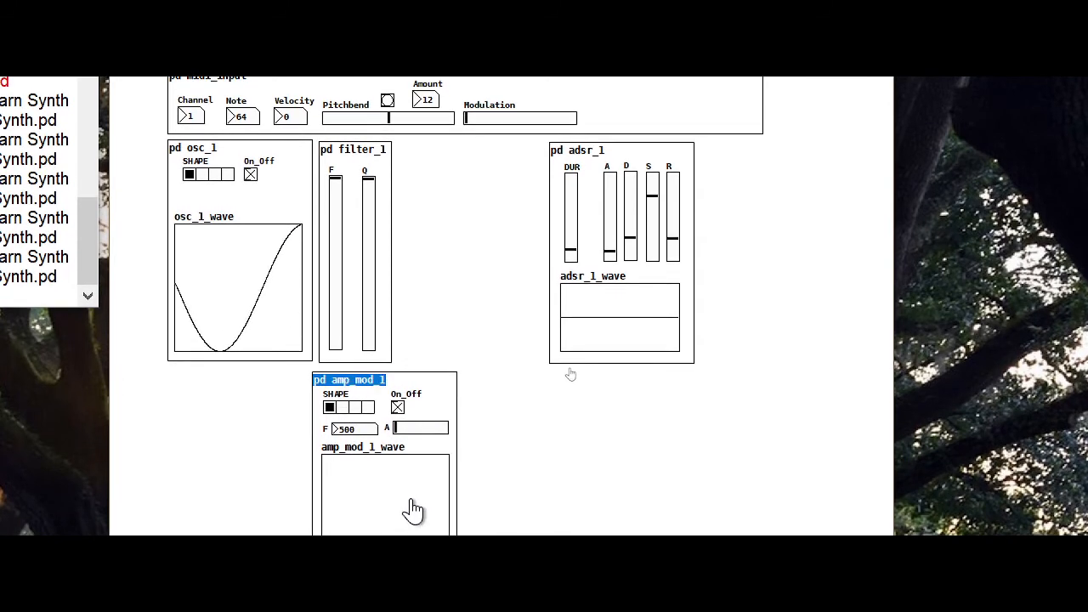
pyautogui.moveTo(391, 311); pyautogui.dragTo(544, 308)
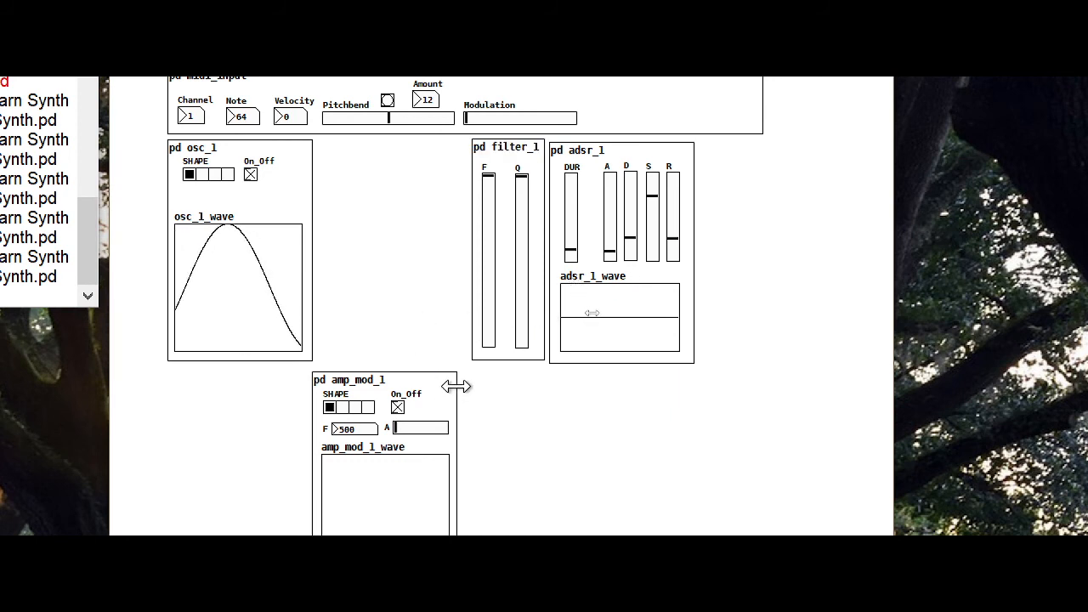
pyautogui.moveTo(425, 388); pyautogui.dragTo(433, 156)
pyautogui.moveTo(516, 280); pyautogui.dragTo(514, 282)
pyautogui.rightClick(514, 282)
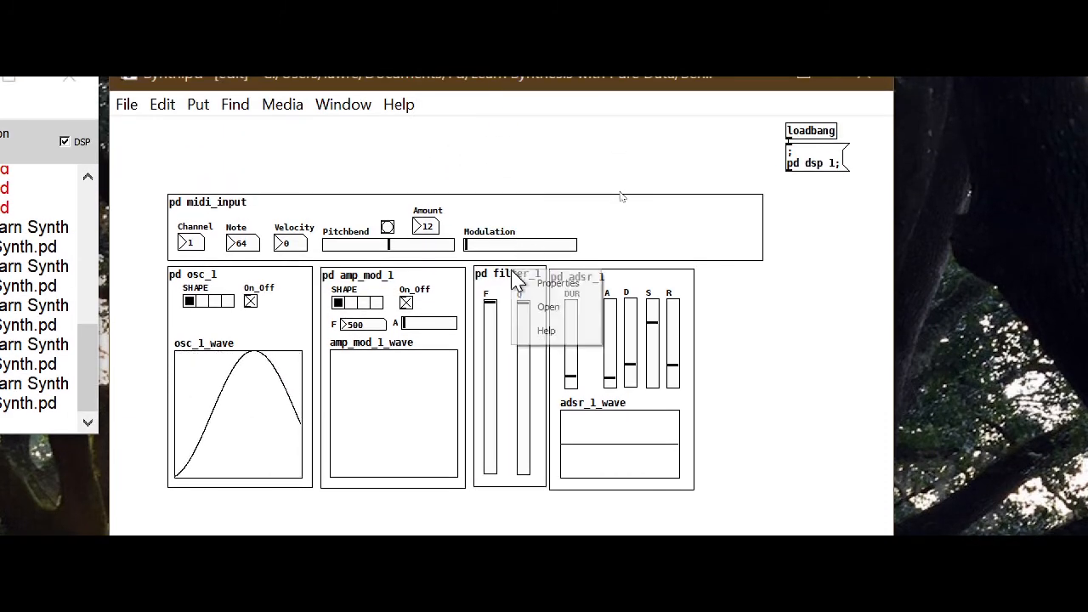
pyautogui.click(595, 170)
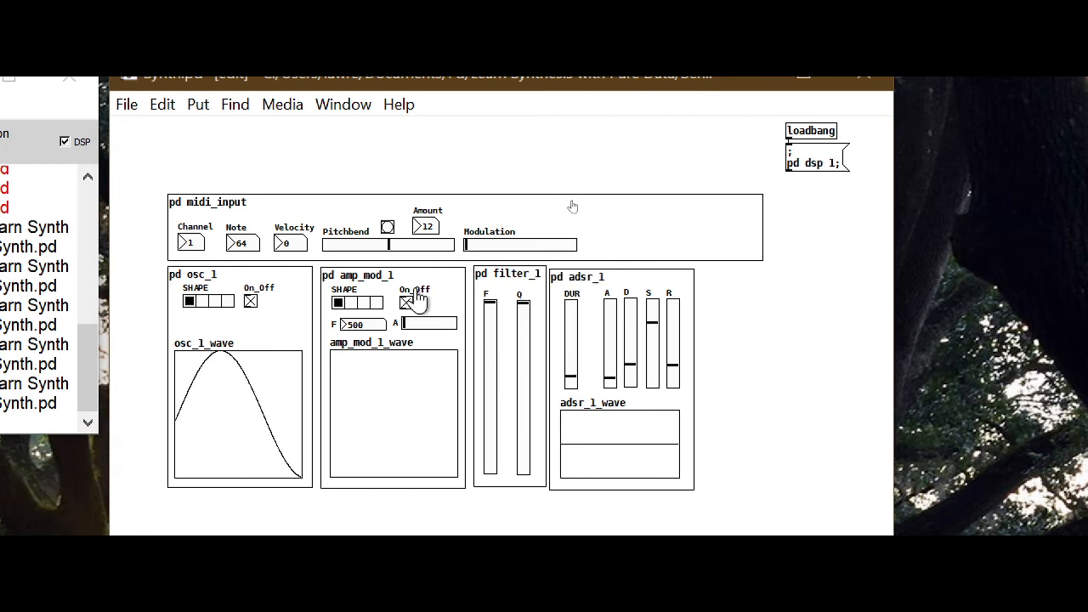
pyautogui.rightClick(281, 396)
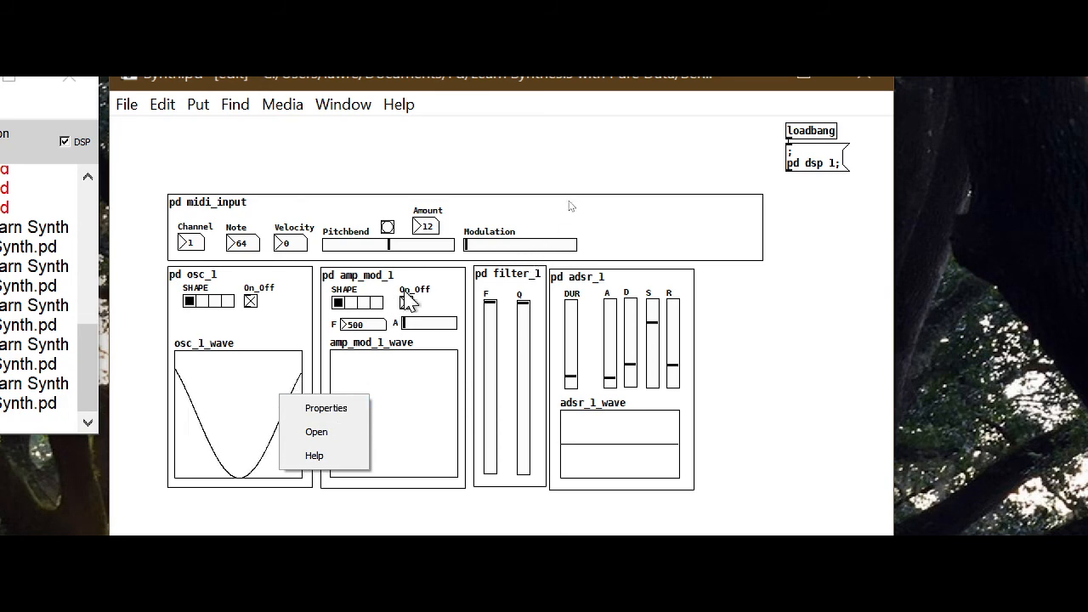
# Open the amp_mod_1 subpatch in edit mode, check its r~ input and s~ amp_mod_1_out output objects, and close it.
pyautogui.click(416, 287)
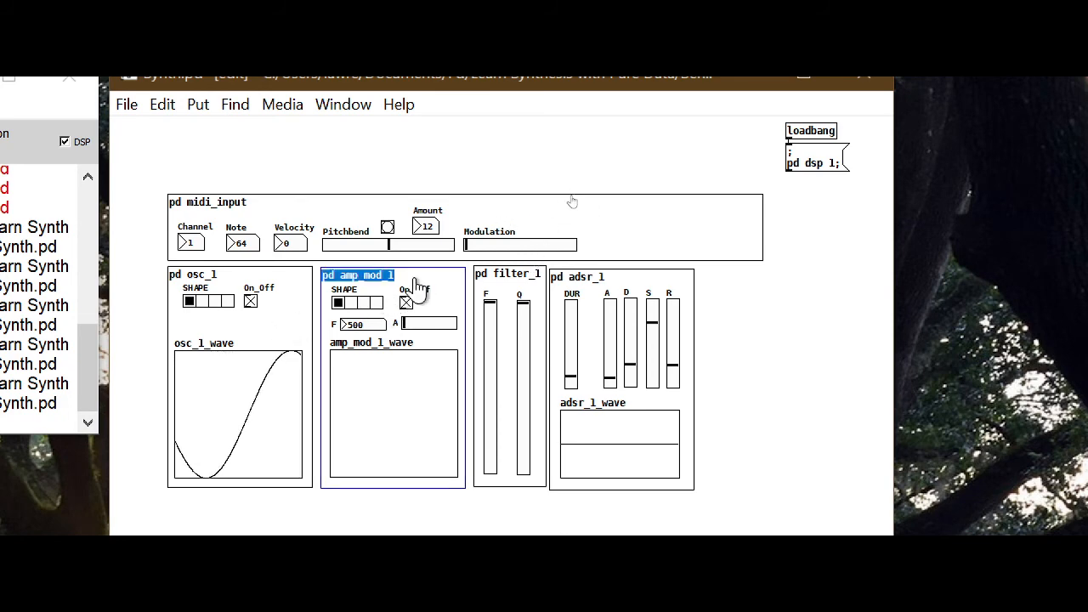
pyautogui.rightClick(416, 286)
pyautogui.click(459, 316)
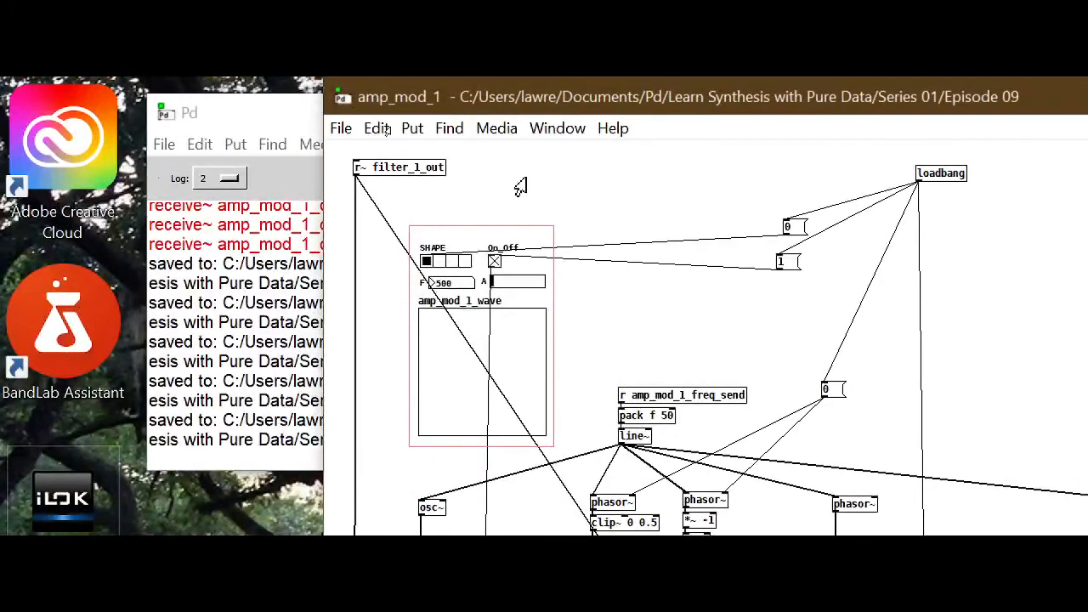
pyautogui.hotkey('ctrl', 'e')
pyautogui.click(409, 174)
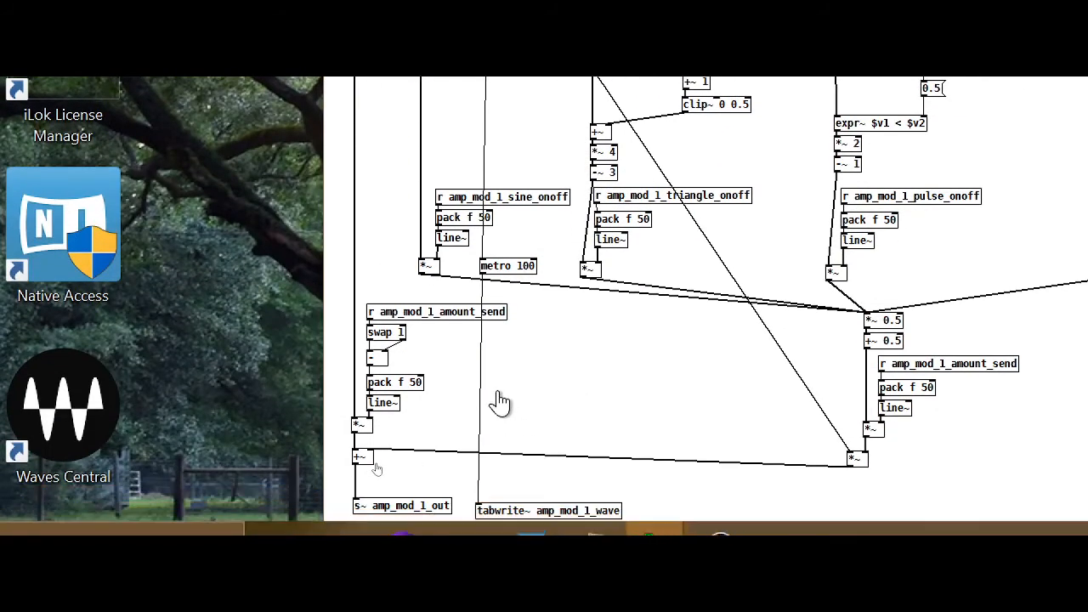
pyautogui.doubleClick(424, 507)
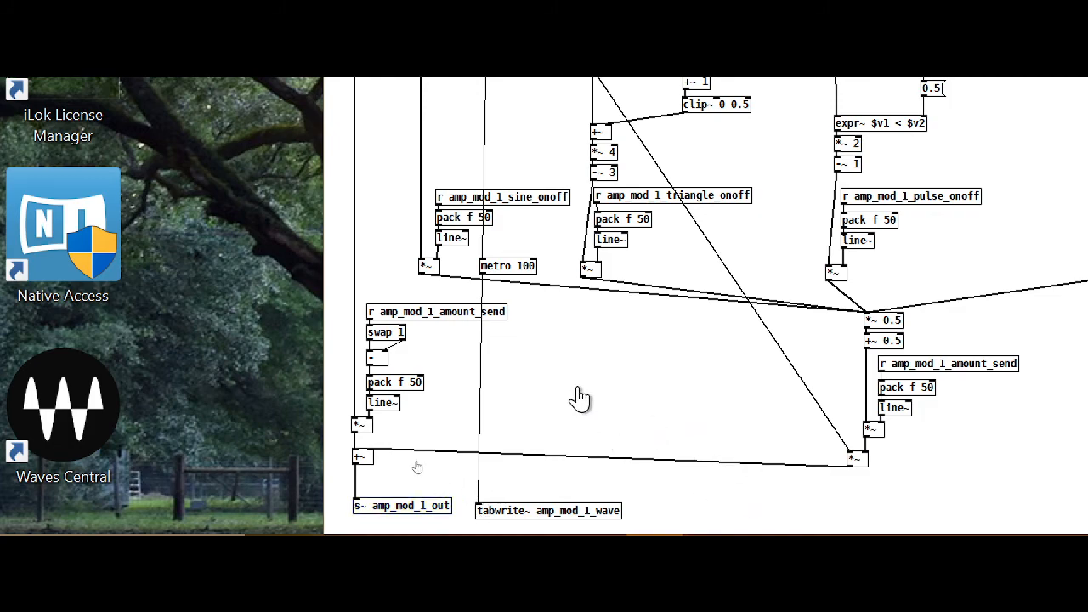
pyautogui.hotkey('ctrl', 'w')
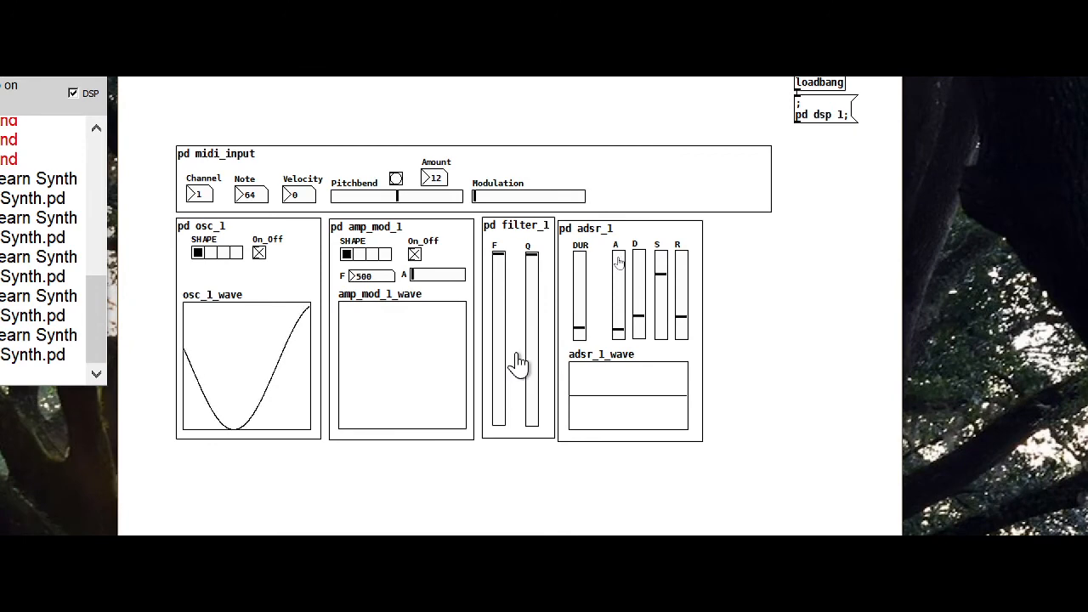
# Change the audio input in the filter_1 subpatch from r~ osc_1_out to r~ amp_mod_1_out, and close the subpatch.
pyautogui.rightClick(517, 353)
pyautogui.click(562, 389)
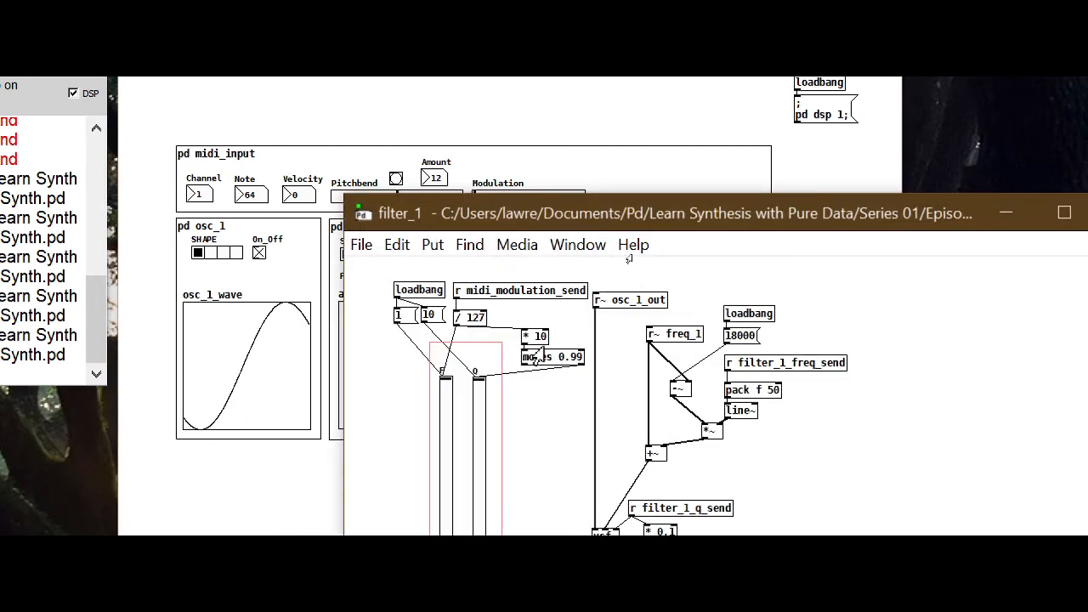
pyautogui.hotkey('ctrl', 'e')
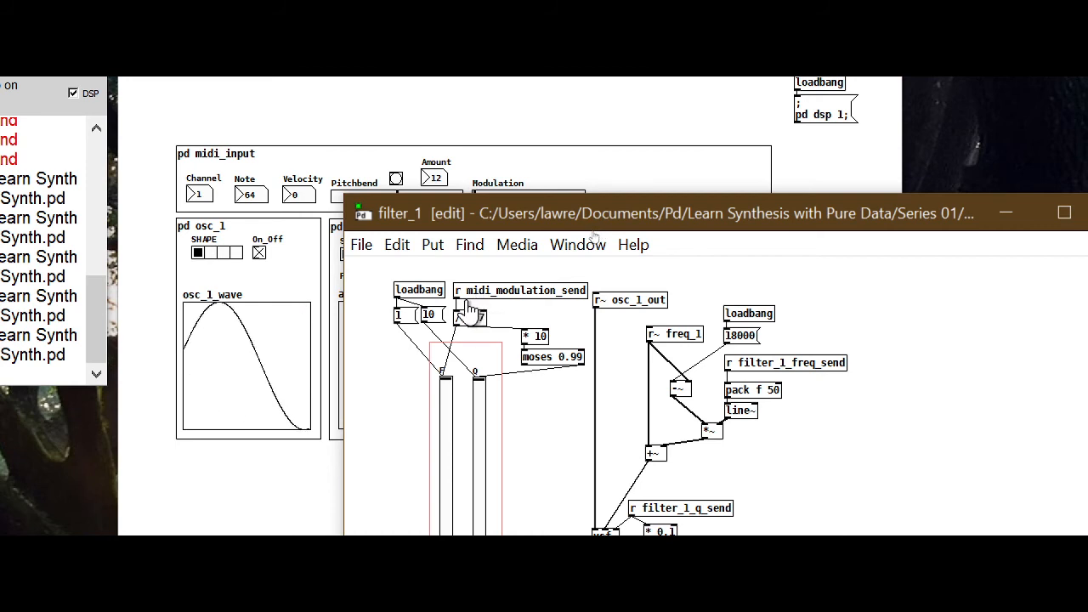
pyautogui.doubleClick(476, 302)
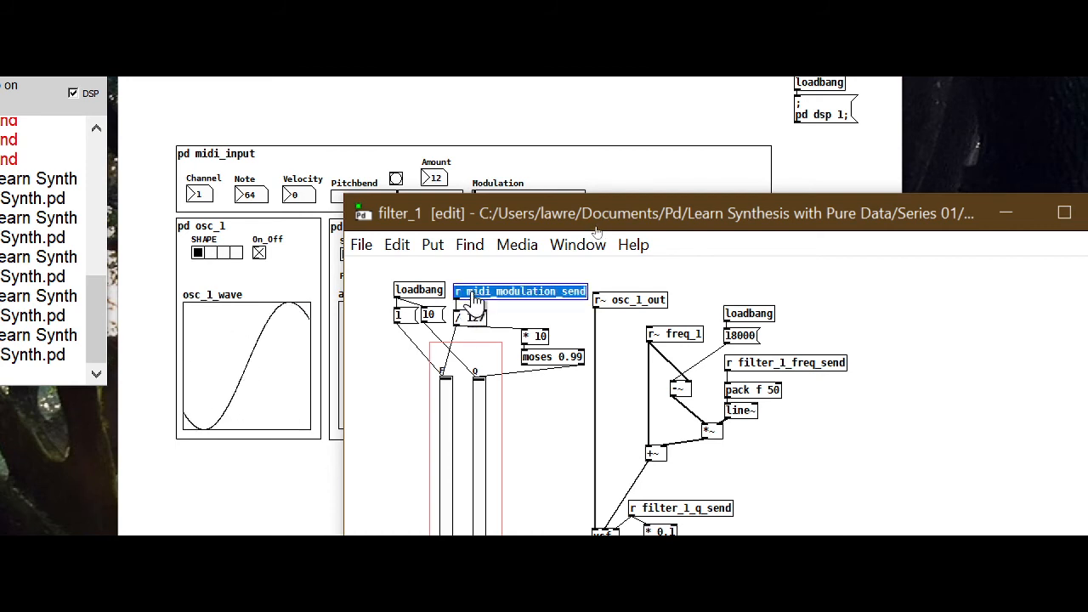
pyautogui.click(566, 332)
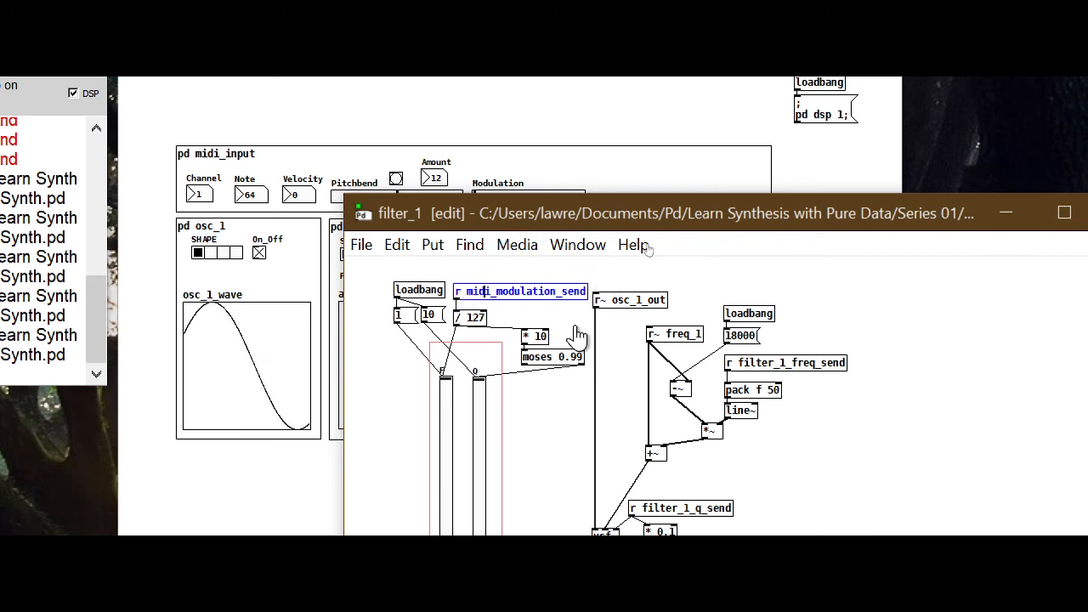
pyautogui.click(551, 459)
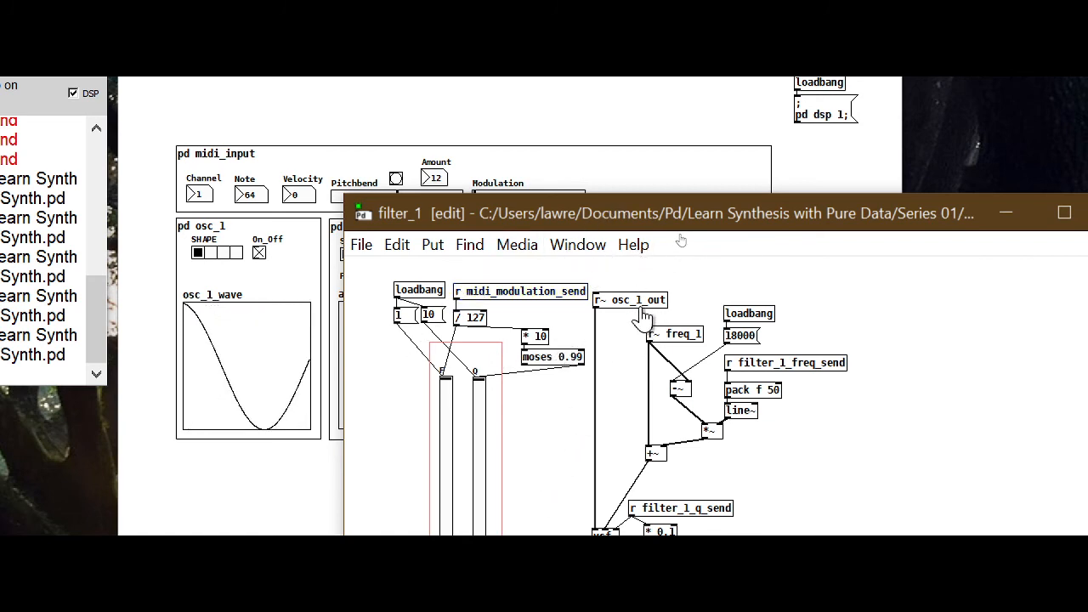
pyautogui.click(640, 308)
pyautogui.click(643, 304)
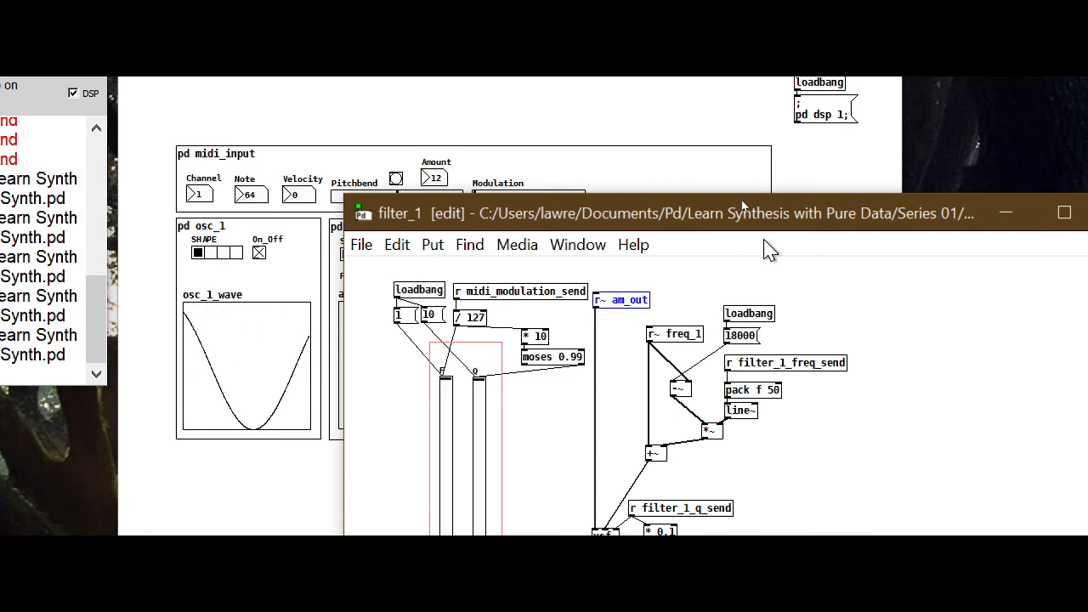
pyautogui.write('amp_mod_')
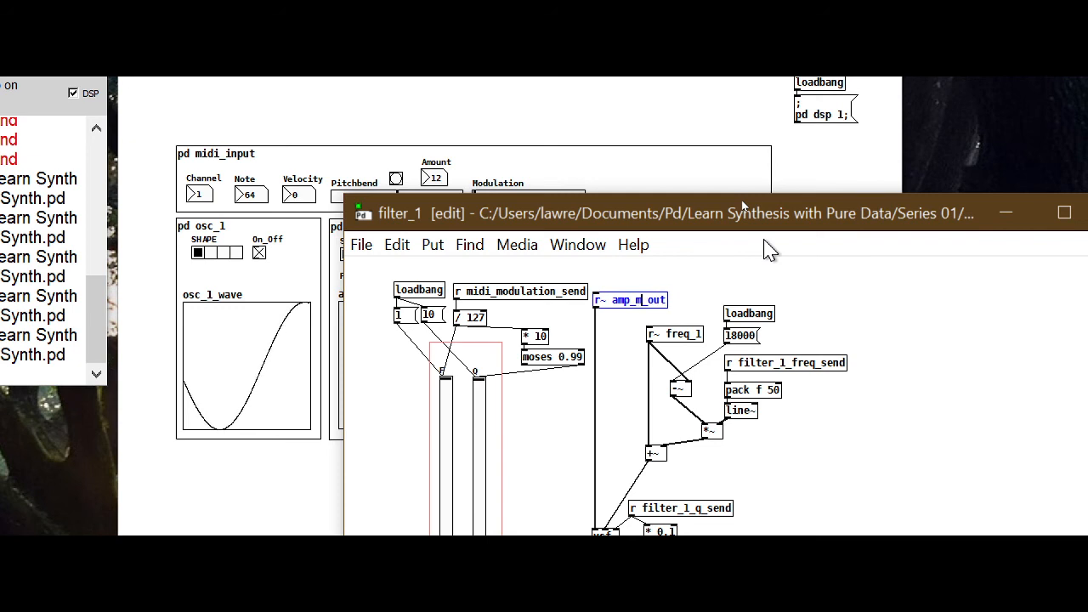
pyautogui.write('1')
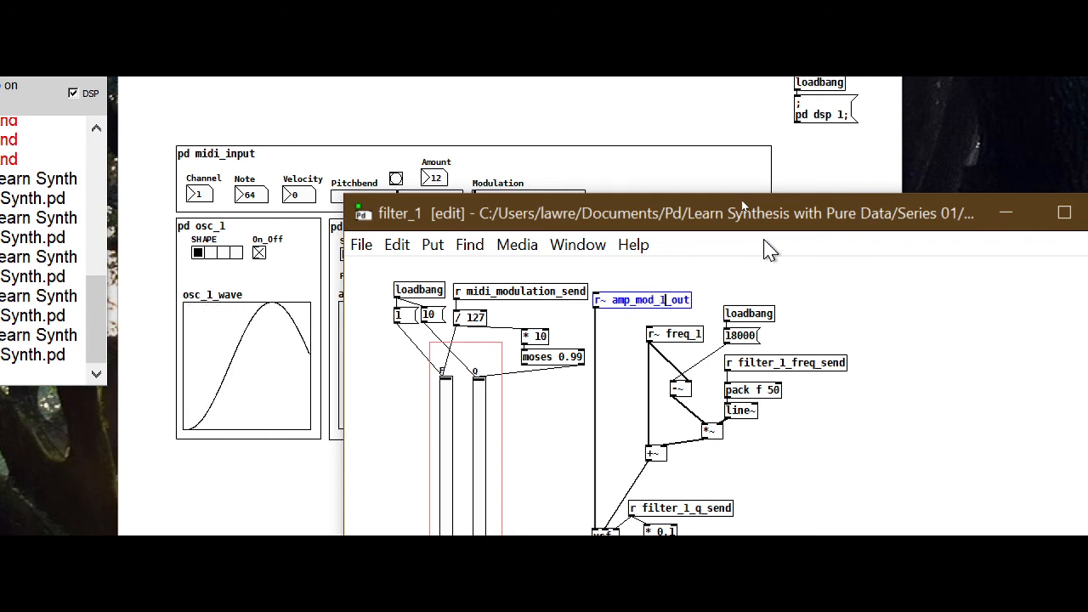
pyautogui.click(736, 273)
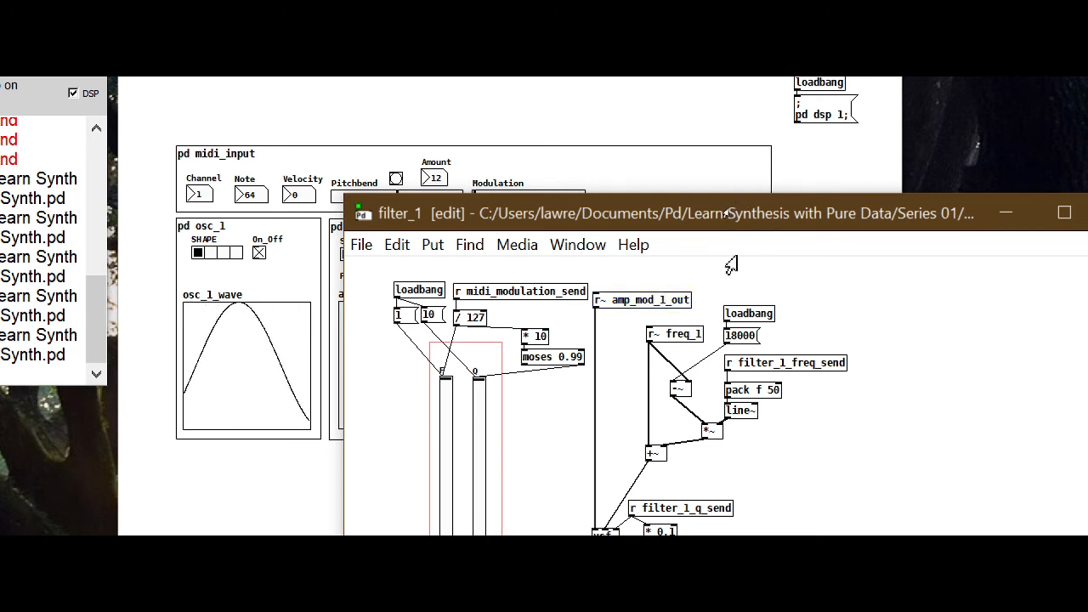
pyautogui.hotkey('ctrl', 'w')
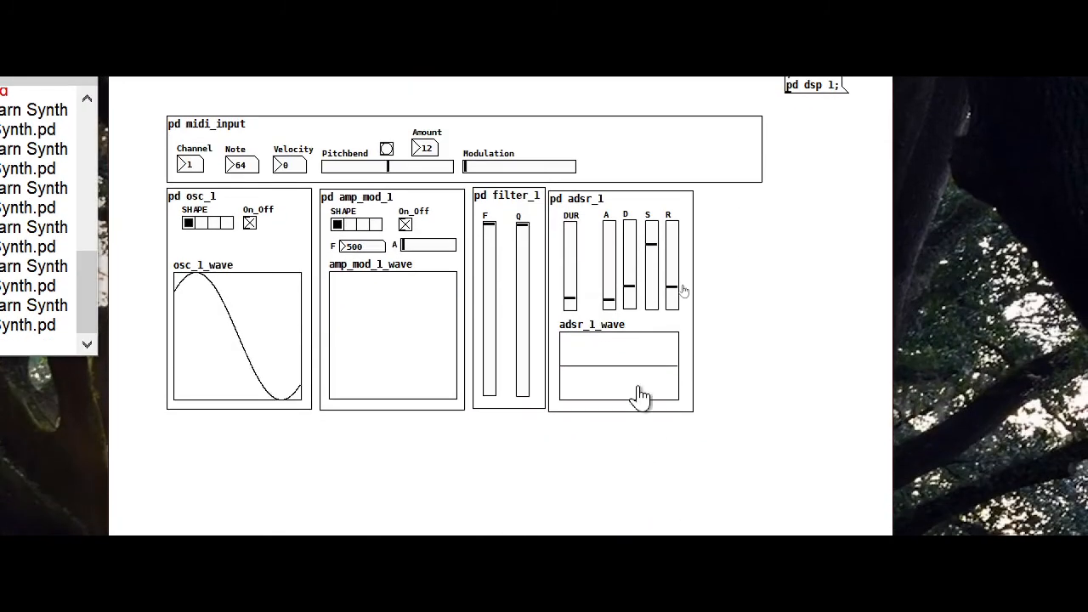
# Nudge adsr_1 beside filter_1, change the audio input in its subpatch from r~ amp_mod_1_out to r~ filter_1_out, and save and close the subpatch.
pyautogui.moveTo(675, 215); pyautogui.dragTo(678, 212)
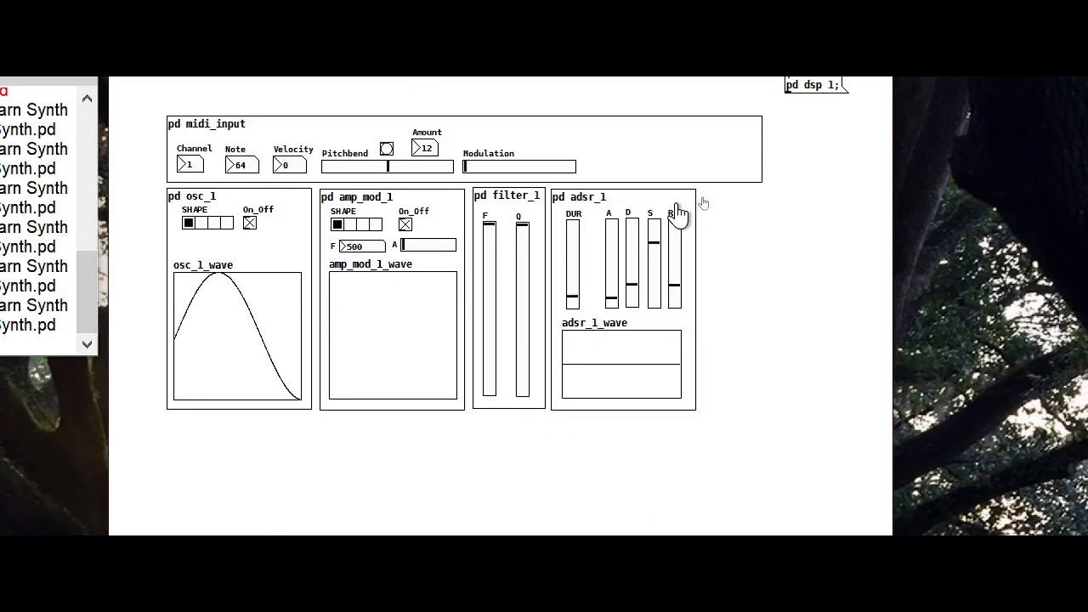
pyautogui.rightClick(678, 210)
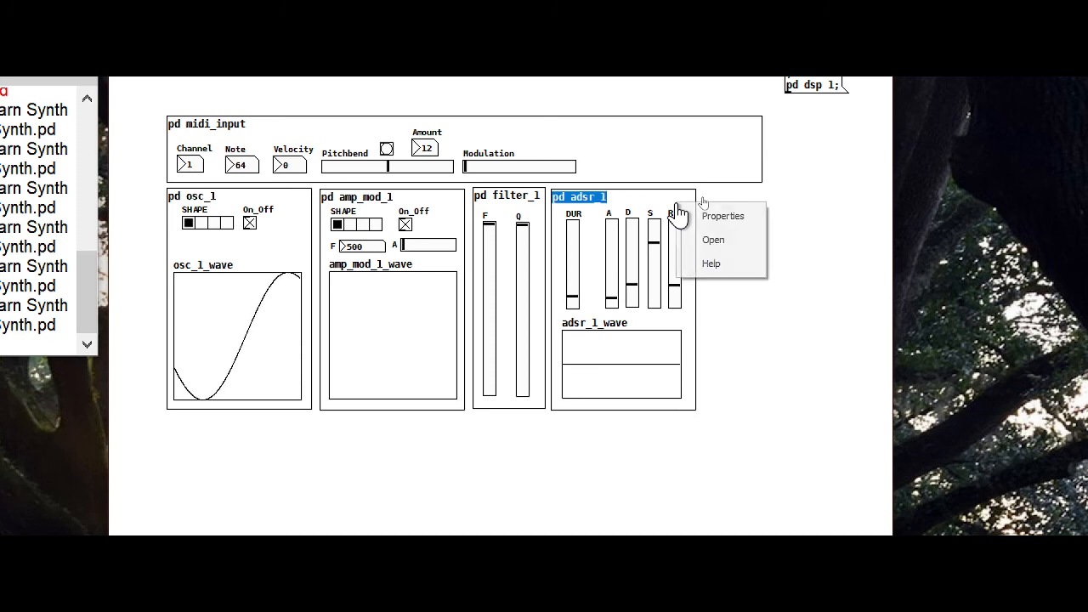
pyautogui.click(718, 239)
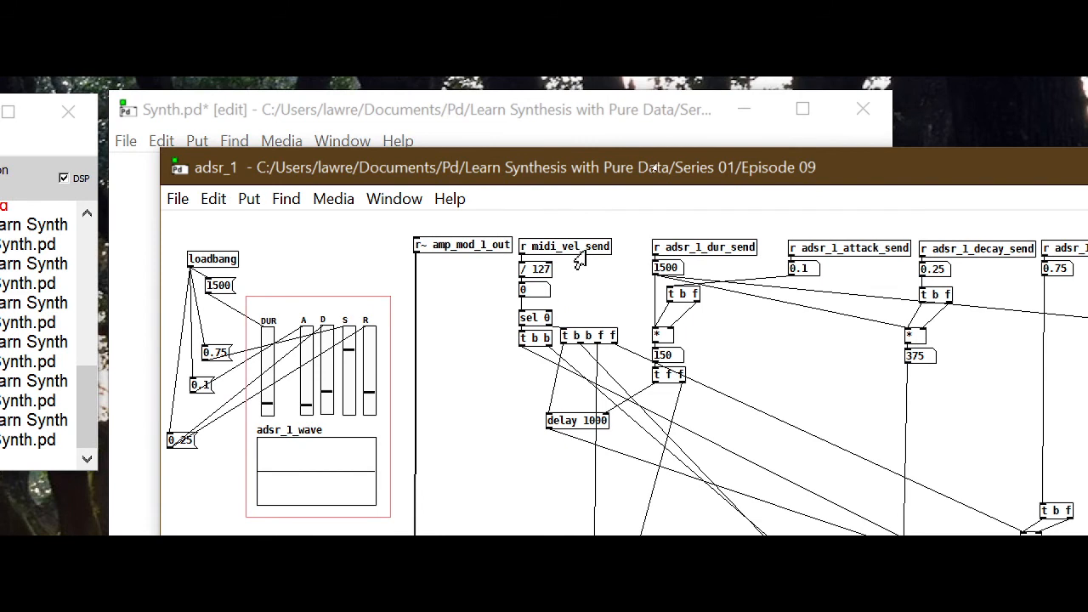
pyautogui.hotkey('ctrl', 'e')
pyautogui.doubleClick(561, 252)
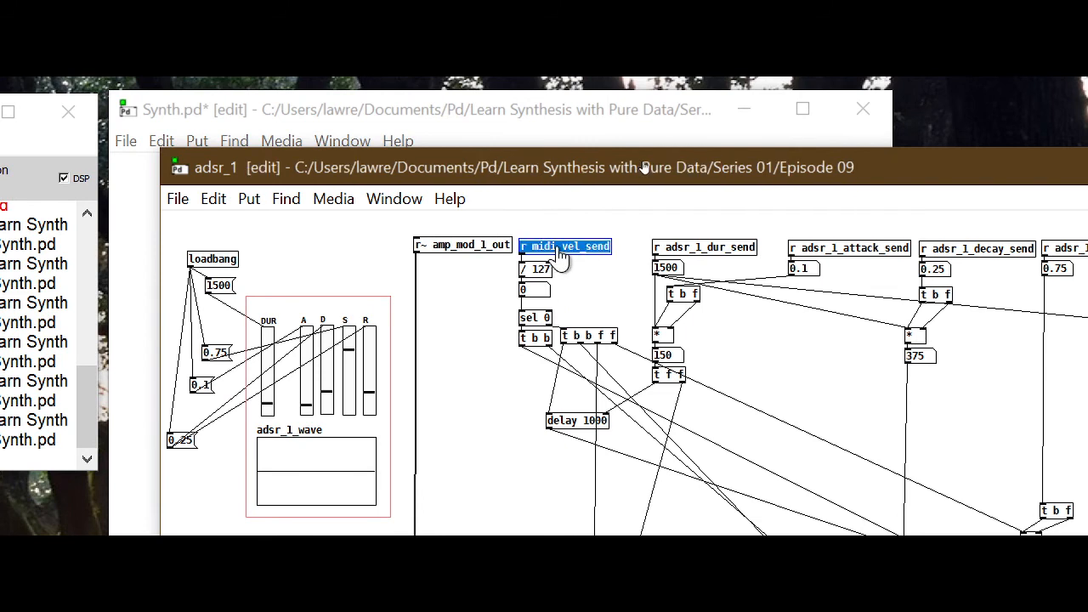
pyautogui.doubleClick(481, 248)
pyautogui.click(481, 247)
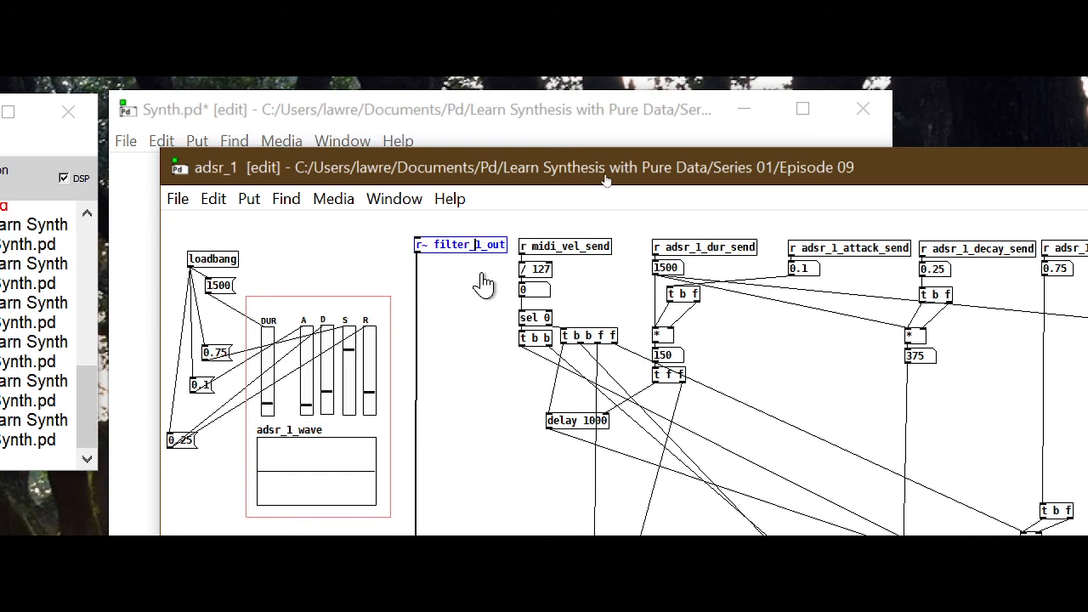
pyautogui.click(454, 311)
pyautogui.hotkey('ctrl', 's')
pyautogui.hotkey('ctrl', 'w')
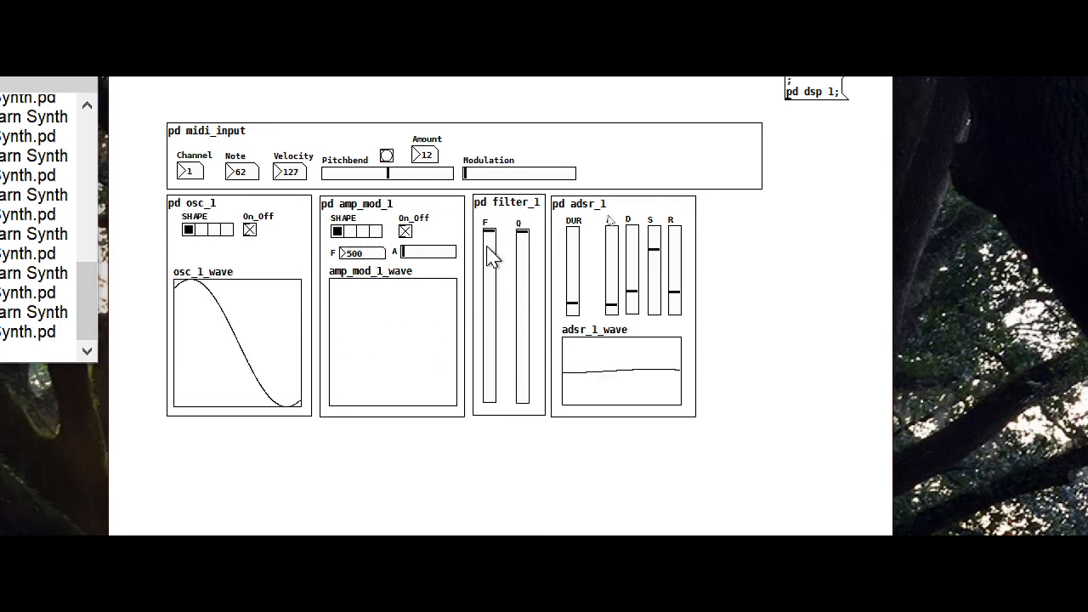
# Test the signal chain by raising the amp_mod_1 amount close to maximum, lowering filter_1 F close to minimum and setting Q to about mid-range.
pyautogui.moveTo(489, 233)
pyautogui.mouseDown()
pyautogui.moveTo(500, 403)
pyautogui.moveTo(503, 227)
pyautogui.moveTo(496, 377)
pyautogui.moveTo(505, 435)
pyautogui.moveTo(488, 223)
pyautogui.moveTo(486, 413)
pyautogui.moveTo(490, 222)
pyautogui.mouseUp()
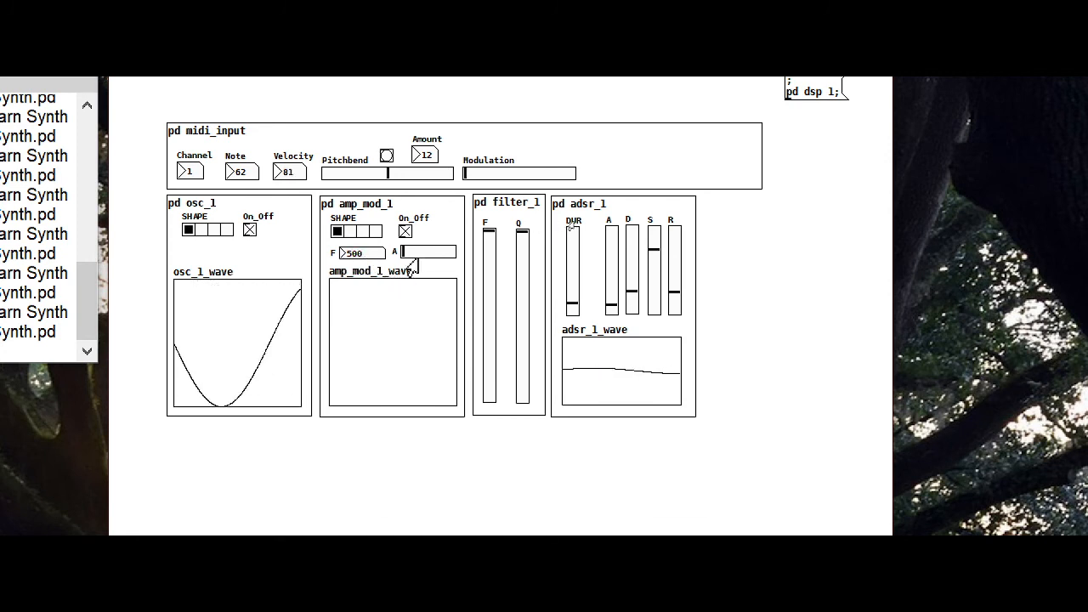
pyautogui.moveTo(410, 254); pyautogui.dragTo(489, 361)
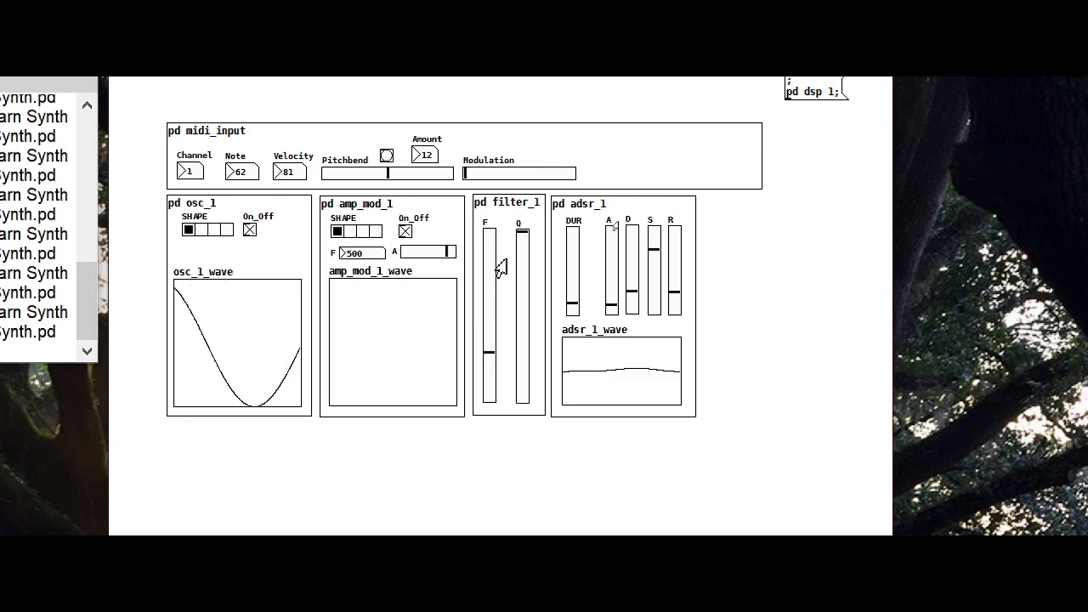
pyautogui.moveTo(515, 231)
pyautogui.mouseDown()
pyautogui.moveTo(524, 244)
pyautogui.moveTo(525, 412)
pyautogui.moveTo(523, 246)
pyautogui.mouseUp()
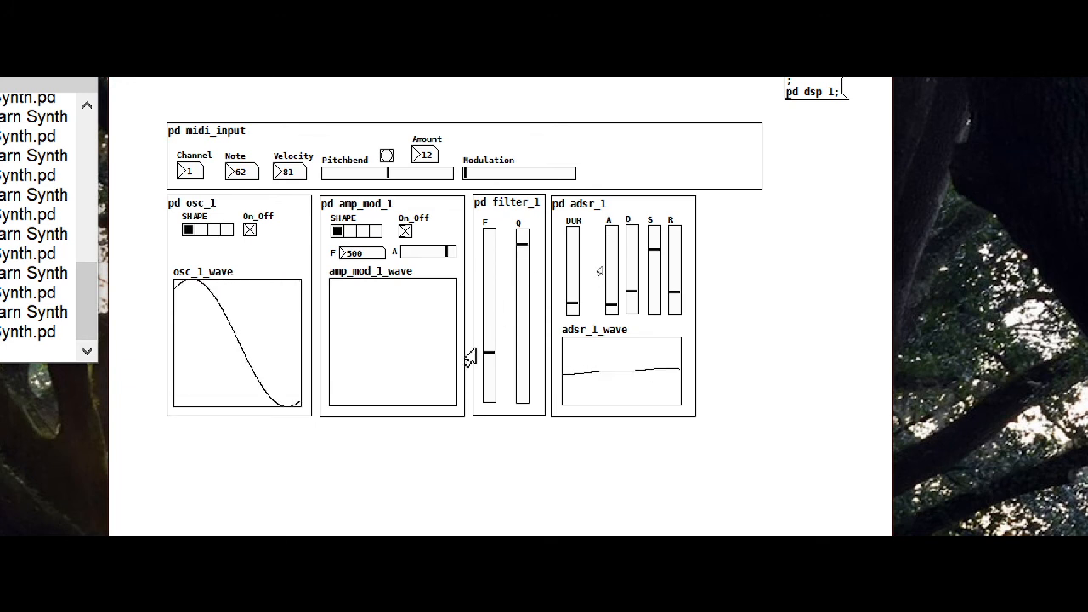
pyautogui.moveTo(493, 362); pyautogui.dragTo(500, 391)
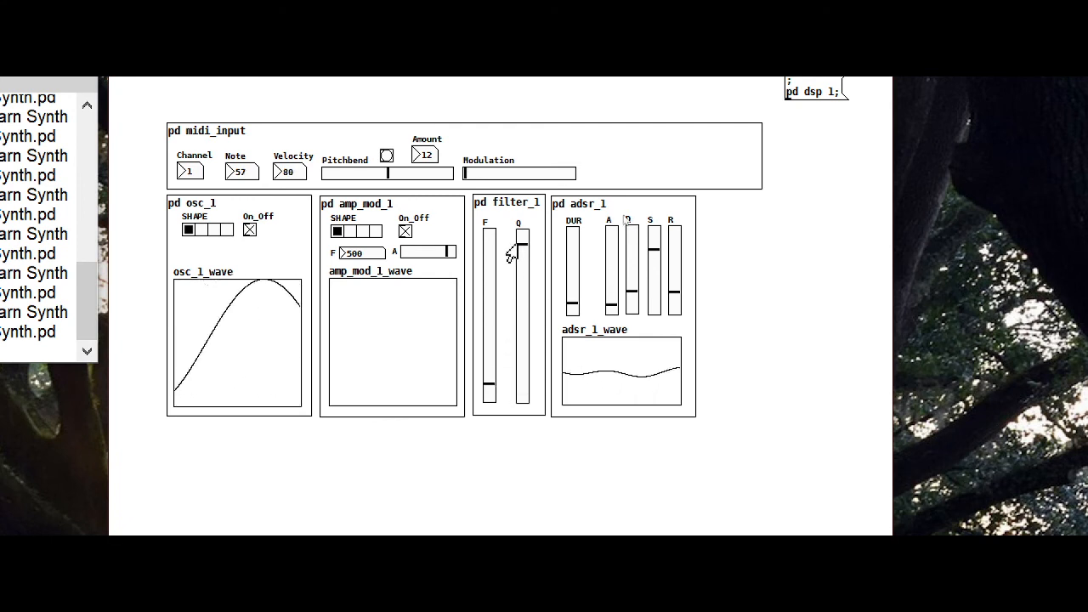
pyautogui.moveTo(522, 253); pyautogui.dragTo(526, 327)
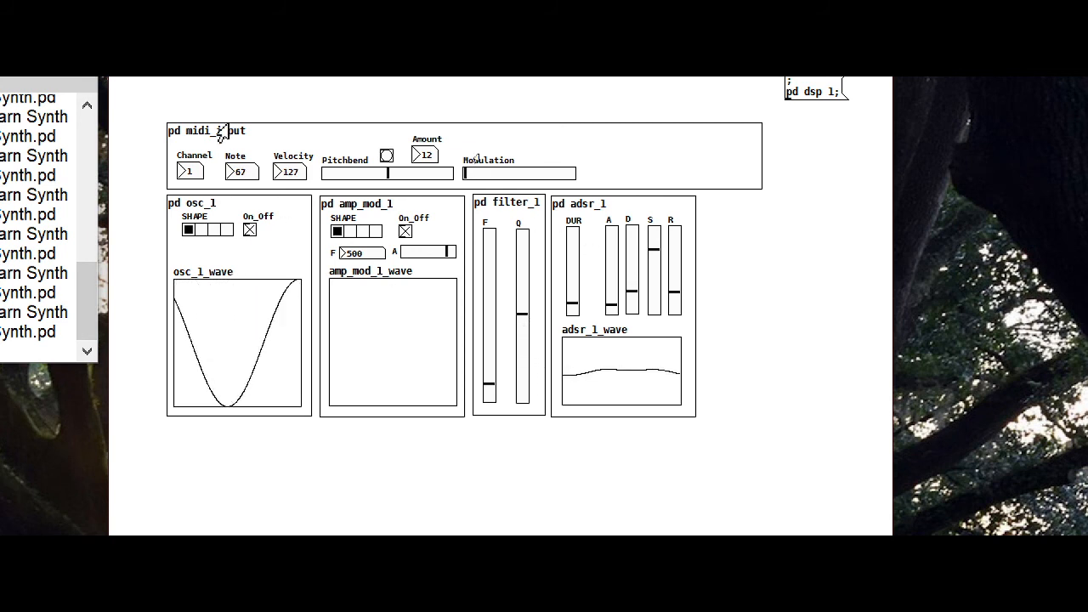
# Set osc_1 to its second shape, amp_mod_1 frequency to 4000 and amount to minimum, with filter_1 F about mid-range and Q near maximum.
pyautogui.click(201, 315)
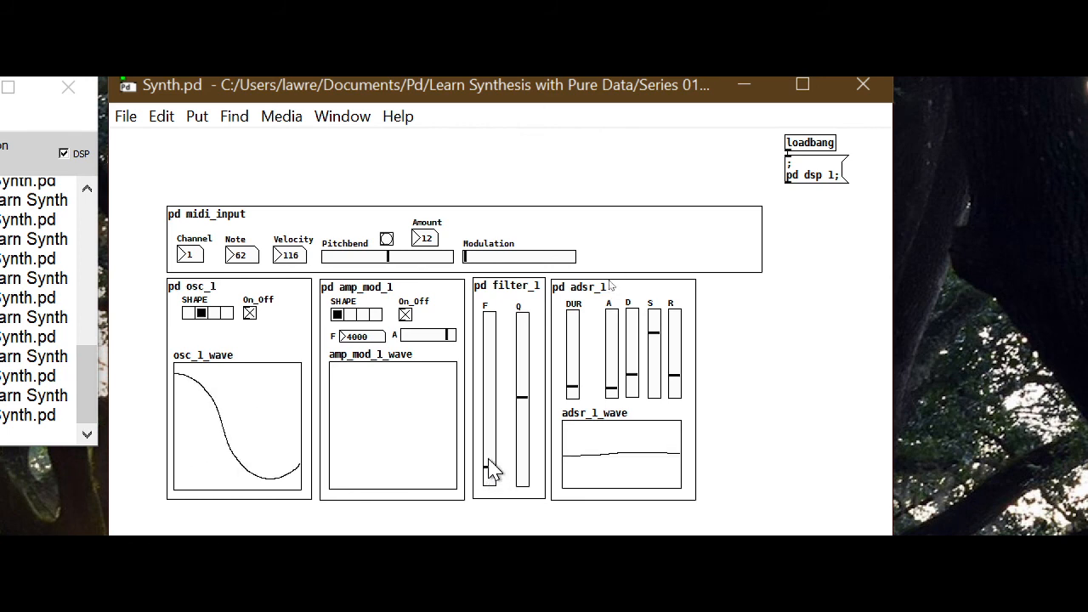
pyautogui.moveTo(492, 473); pyautogui.dragTo(522, 349)
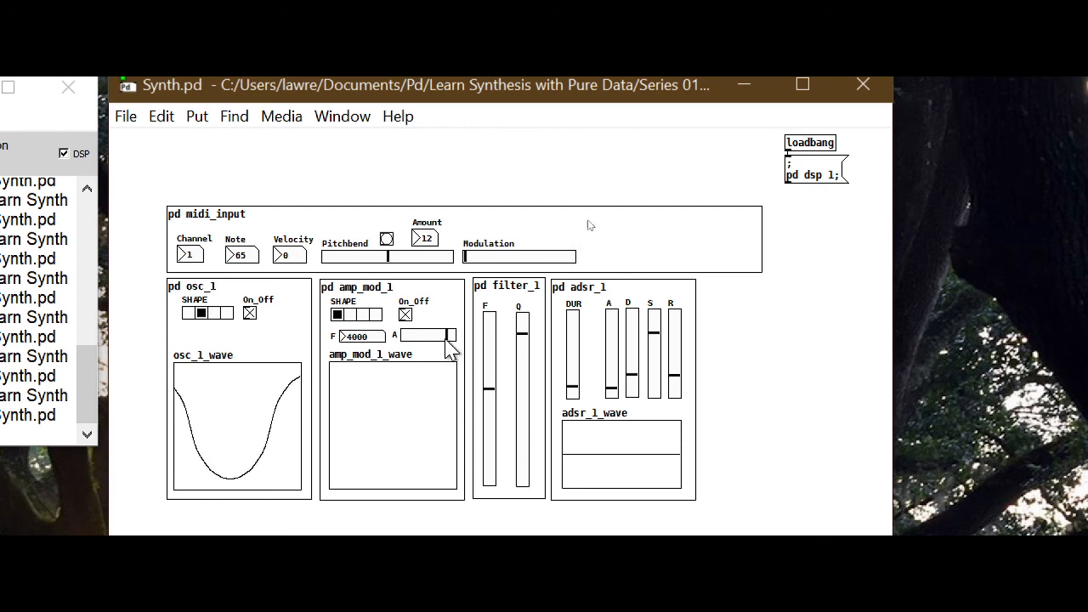
pyautogui.moveTo(448, 350); pyautogui.dragTo(356, 363)
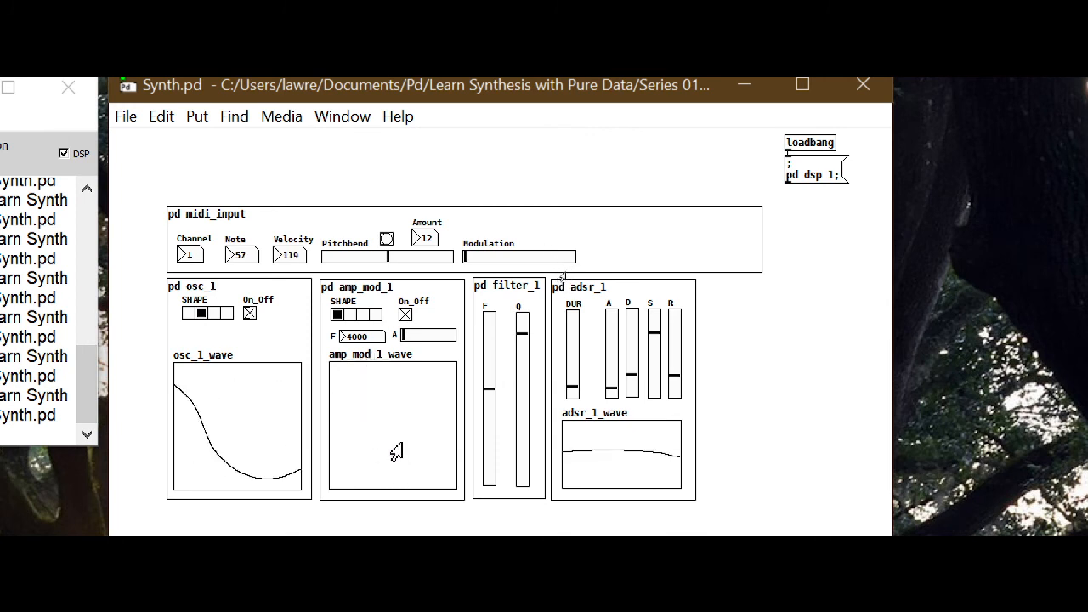
pyautogui.moveTo(413, 338); pyautogui.dragTo(364, 338)
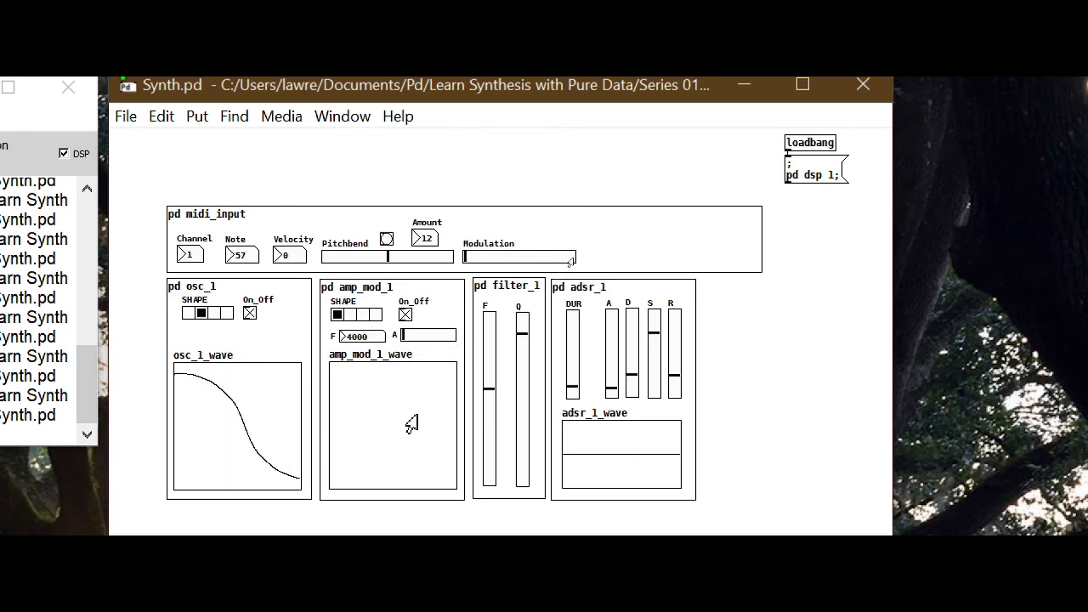
# In the amp_mod_1 subpatch, connect the final +~ output to tabwrite~ amp_mod_1_wave, and close the subpatch.
pyautogui.rightClick(397, 337)
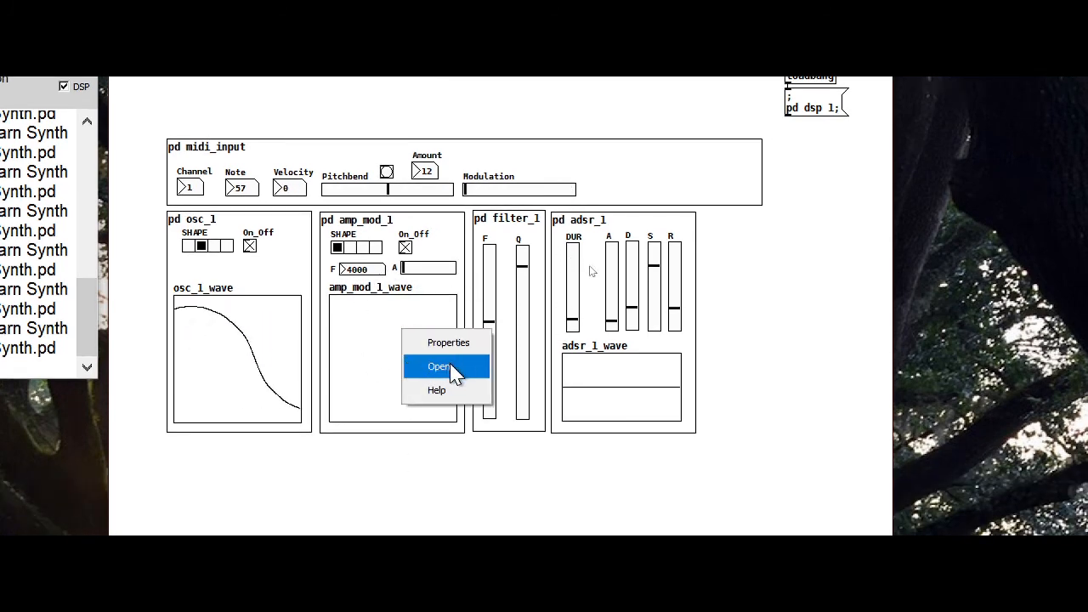
pyautogui.click(452, 370)
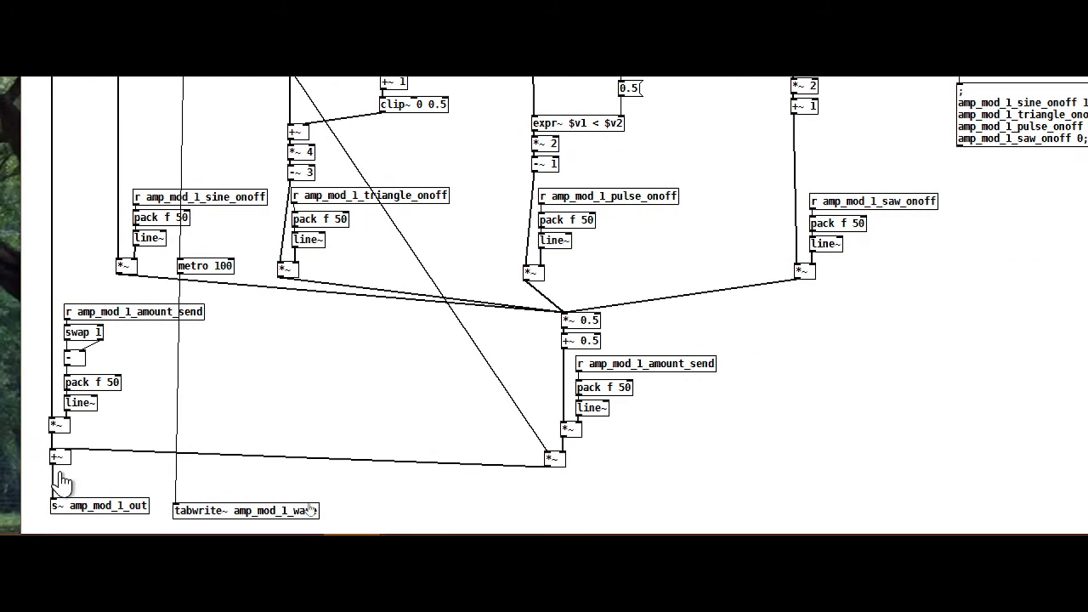
pyautogui.moveTo(55, 463); pyautogui.dragTo(196, 507)
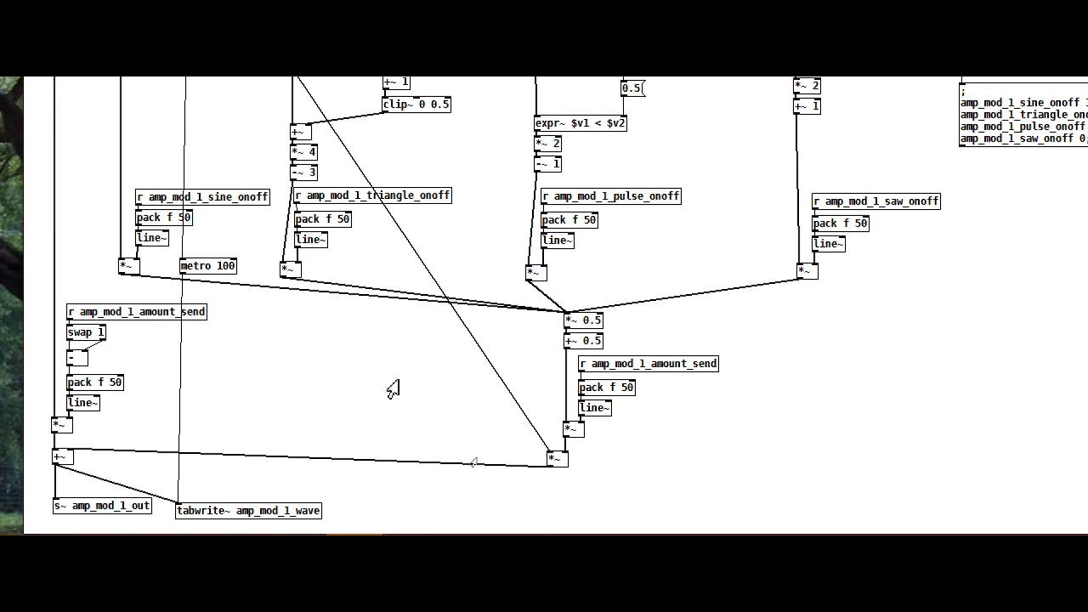
pyautogui.hotkey('ctrl', 'w')
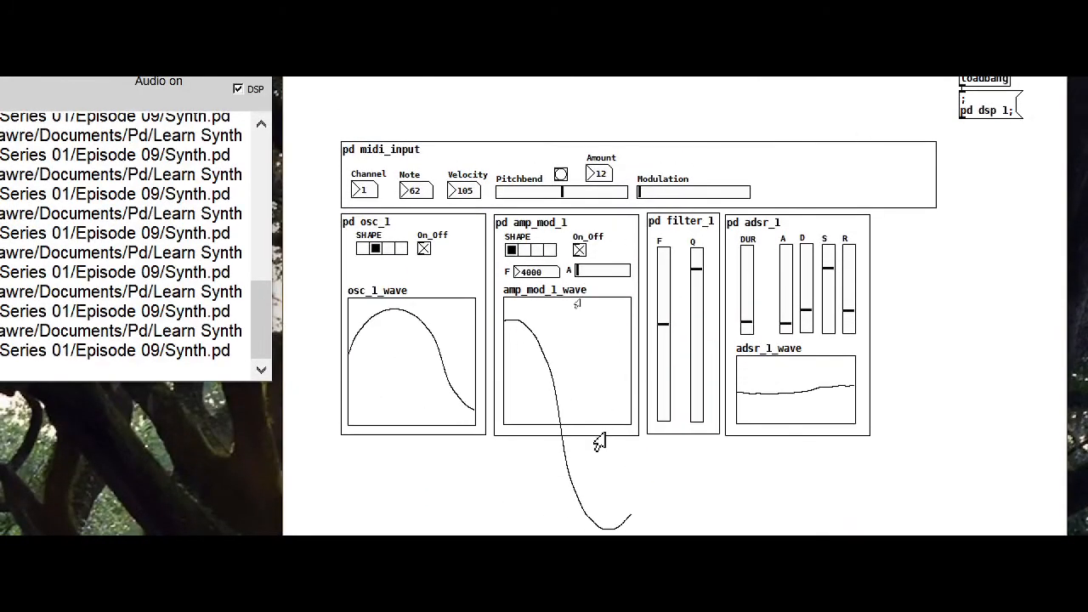
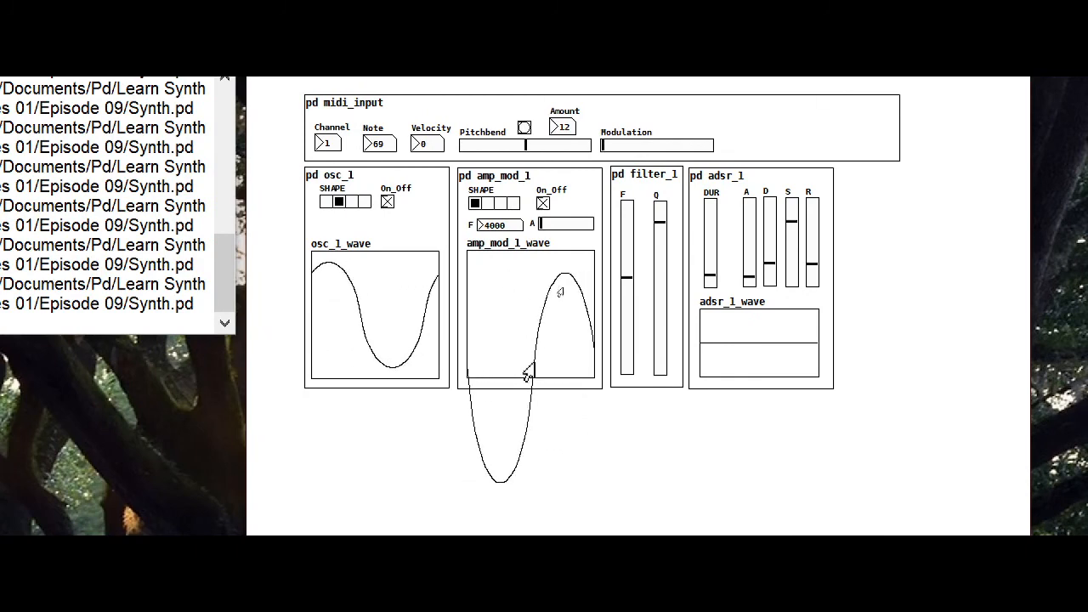
# Open the amp_mod_1 subpatch and check the array and canvas properties of the amp_mod_1_wave graph.
pyautogui.rightClick(535, 368)
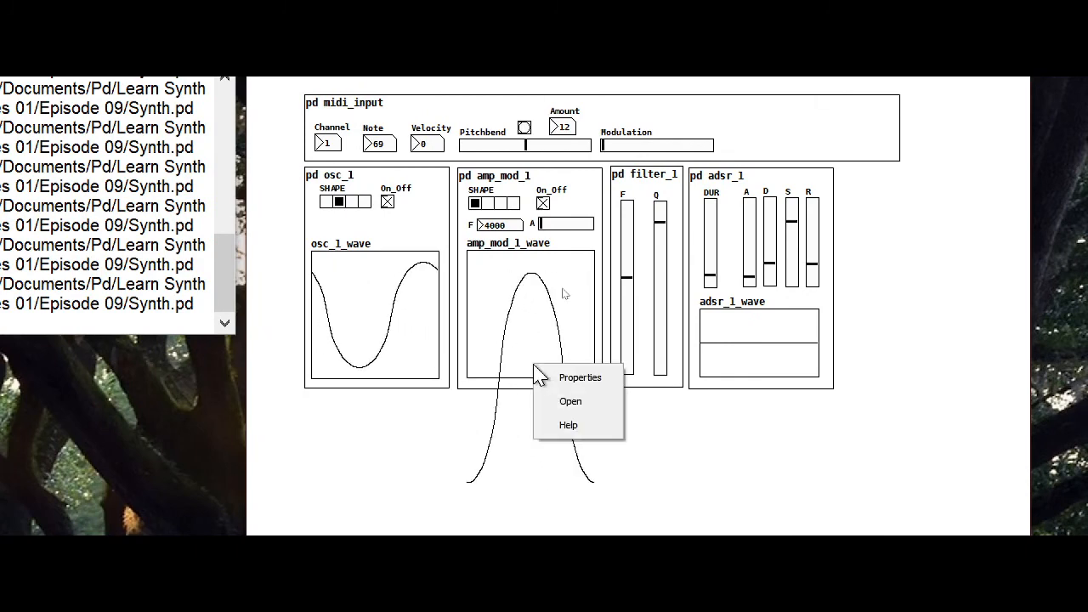
pyautogui.click(568, 402)
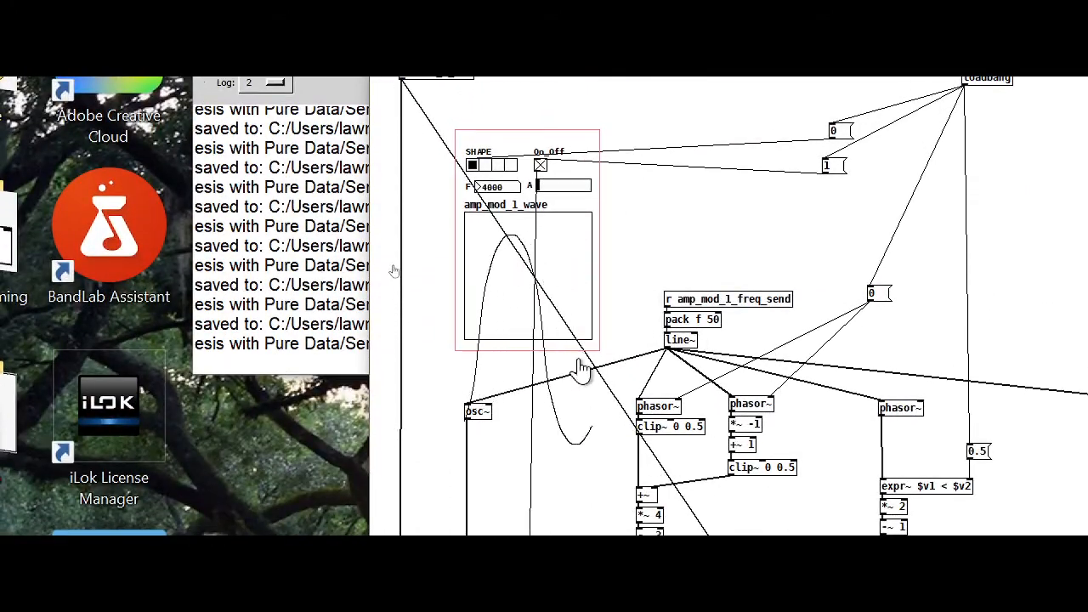
pyautogui.rightClick(536, 282)
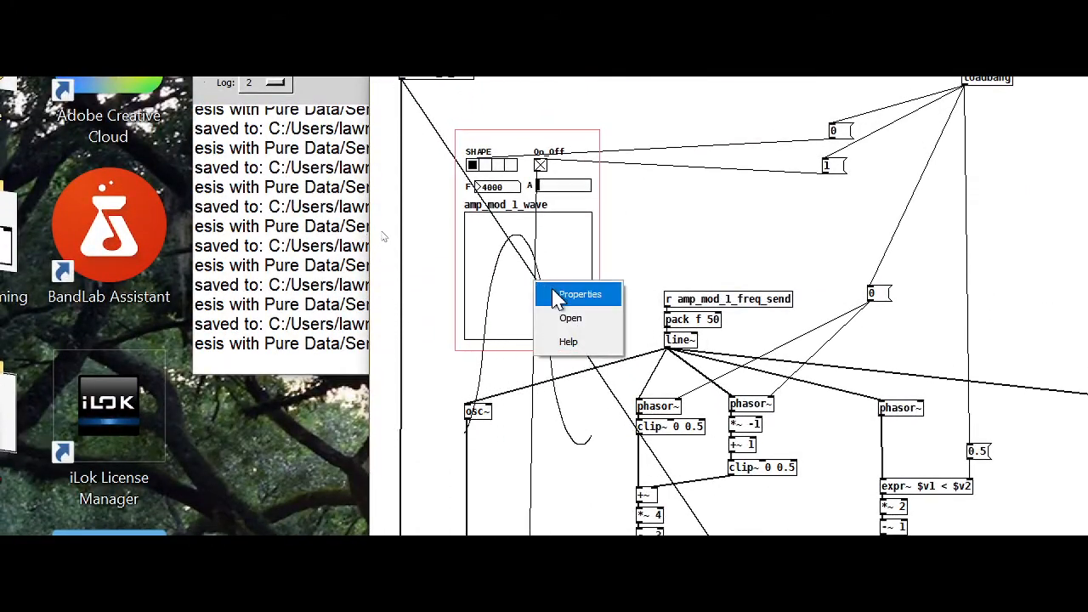
pyautogui.click(599, 308)
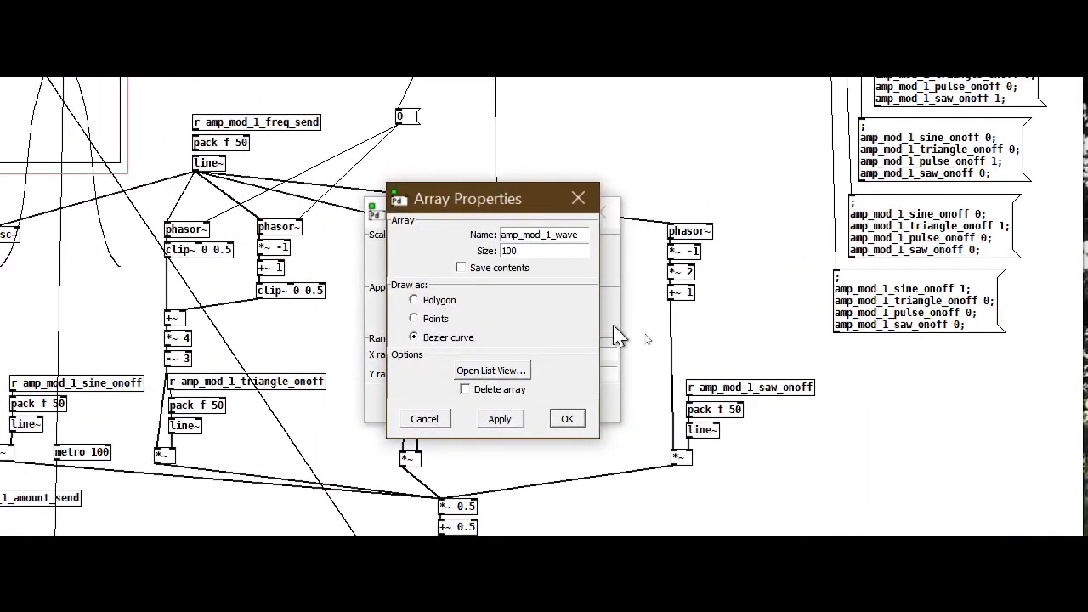
pyautogui.moveTo(485, 210); pyautogui.dragTo(746, 201)
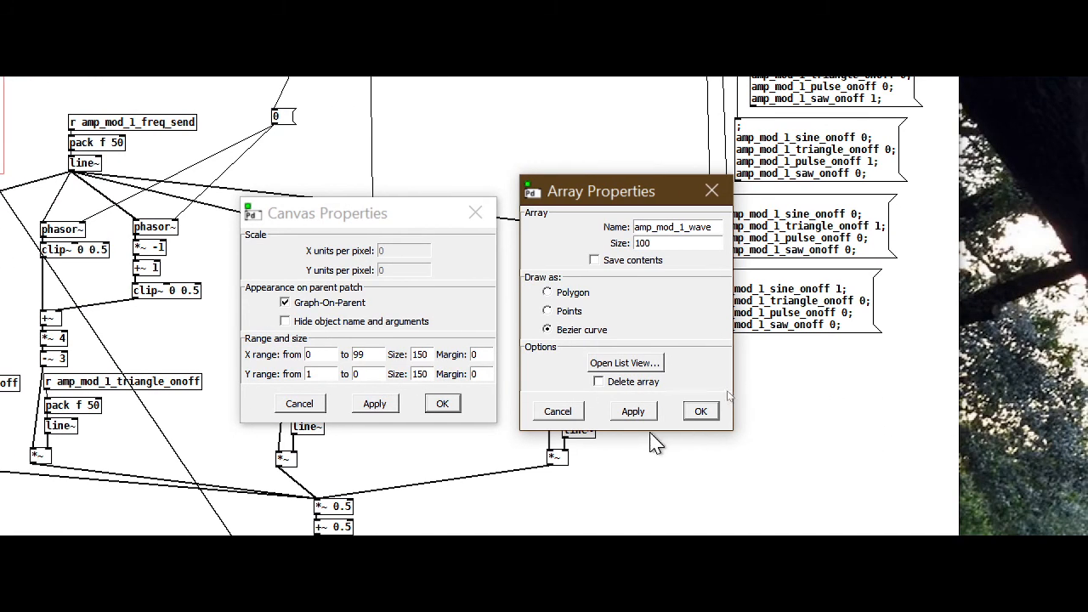
pyautogui.click(702, 412)
pyautogui.click(450, 408)
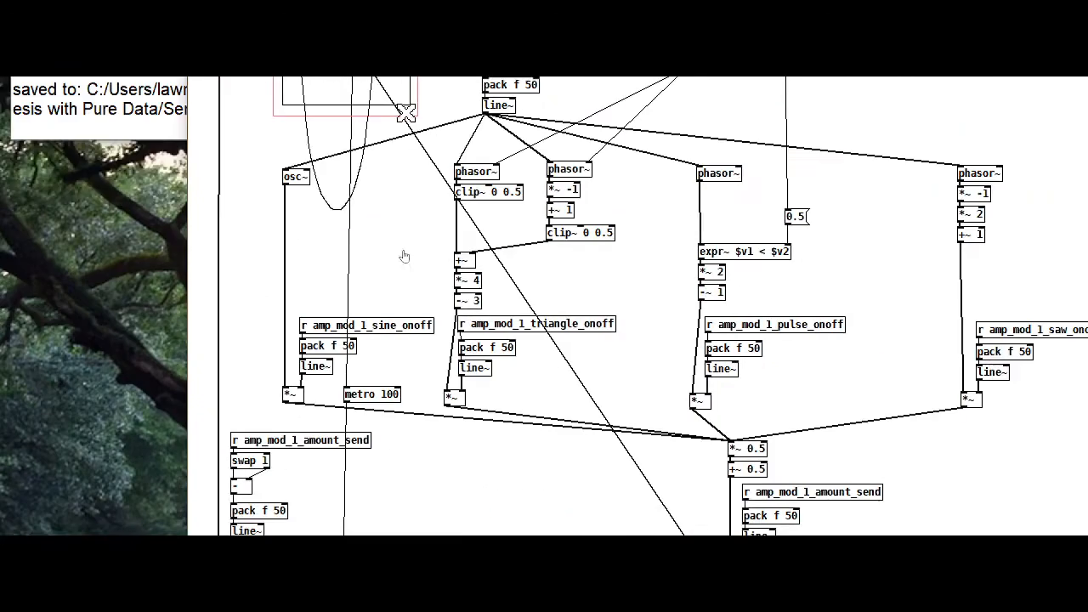
# Set the end of the amp_mod_1_wave graph's Y range to -1 in its canvas properties, and close both properties dialogs.
pyautogui.rightClick(348, 268)
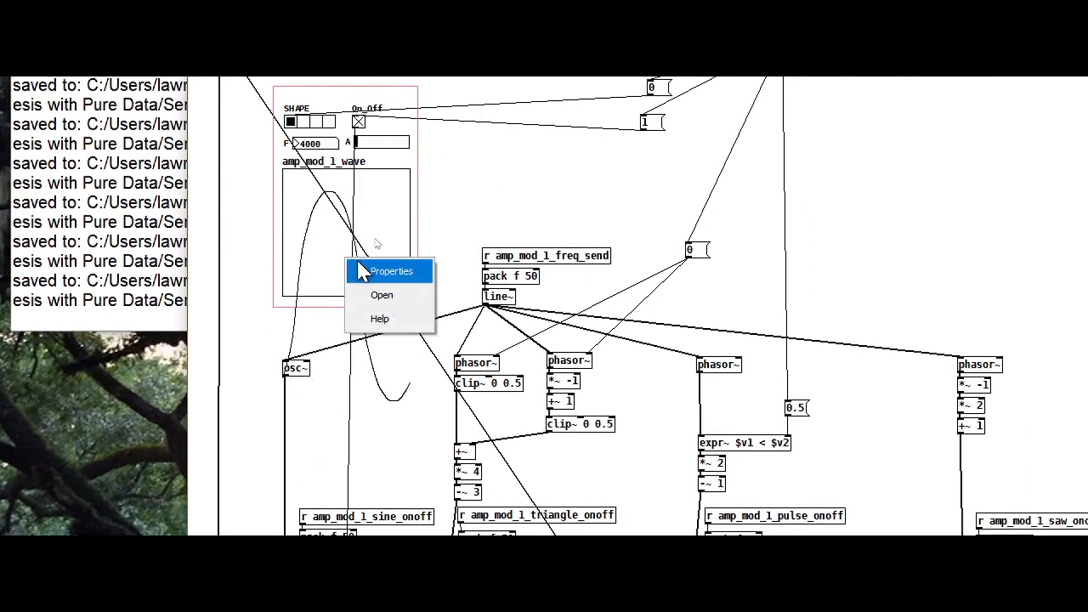
pyautogui.click(385, 270)
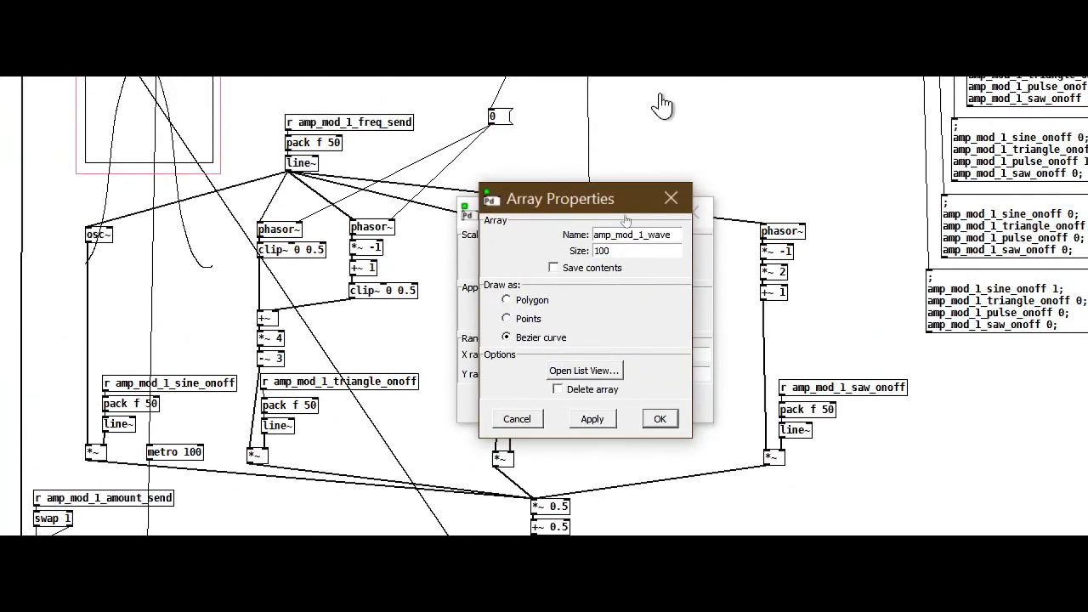
pyautogui.moveTo(582, 87); pyautogui.dragTo(901, 88)
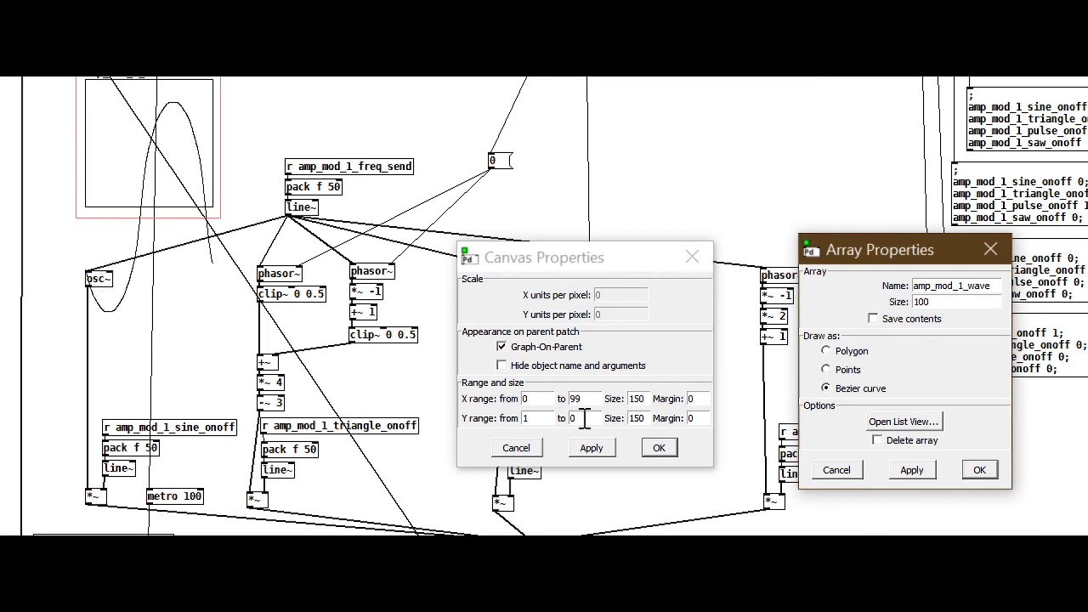
pyautogui.click(594, 419)
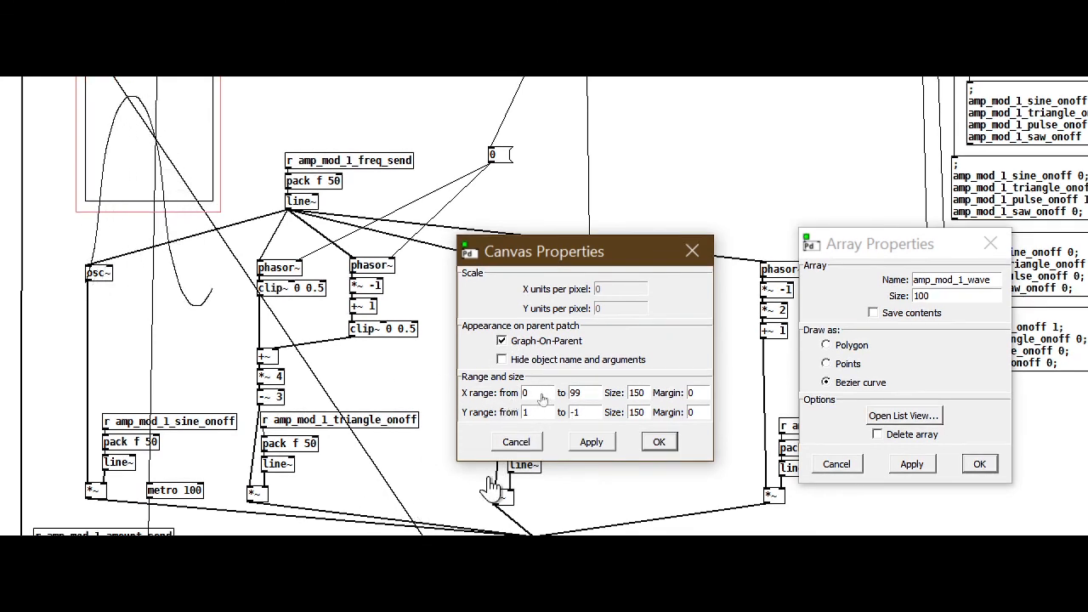
pyautogui.click(593, 443)
pyautogui.click(659, 443)
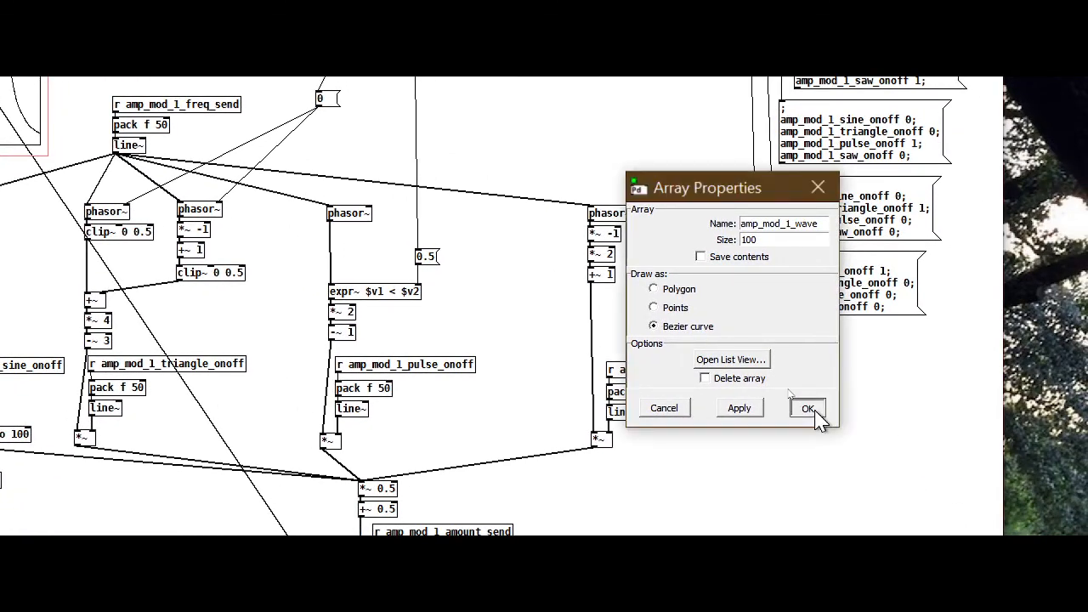
pyautogui.click(808, 408)
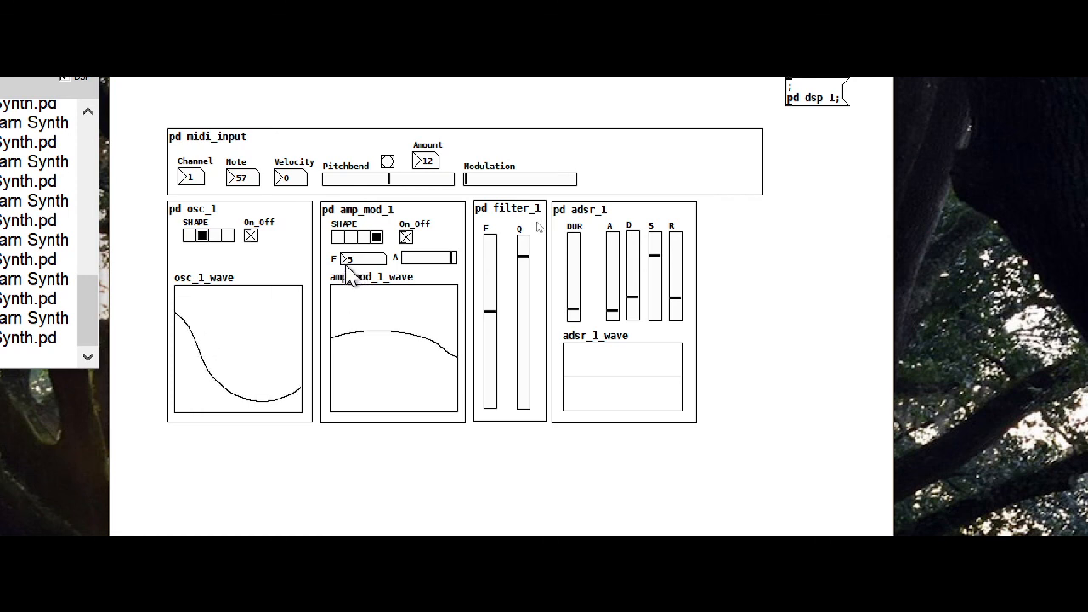
# Shorten the Synth window and set amp_mod_1 to its second shape with a frequency of 10 and an amount of about one third.
pyautogui.moveTo(346, 270); pyautogui.dragTo(346, 261)
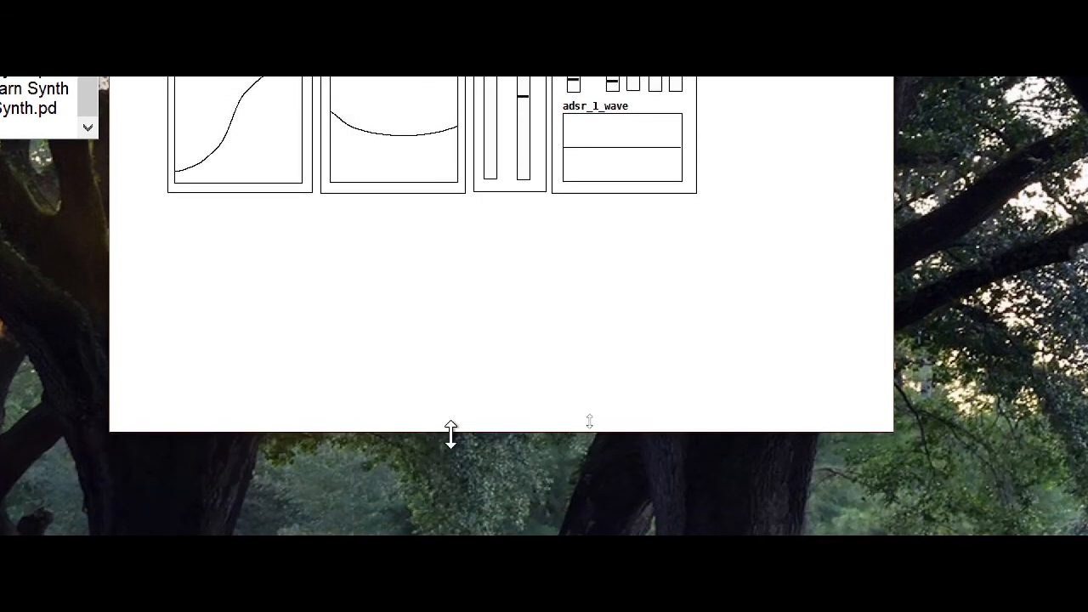
pyautogui.moveTo(450, 431); pyautogui.dragTo(488, 216)
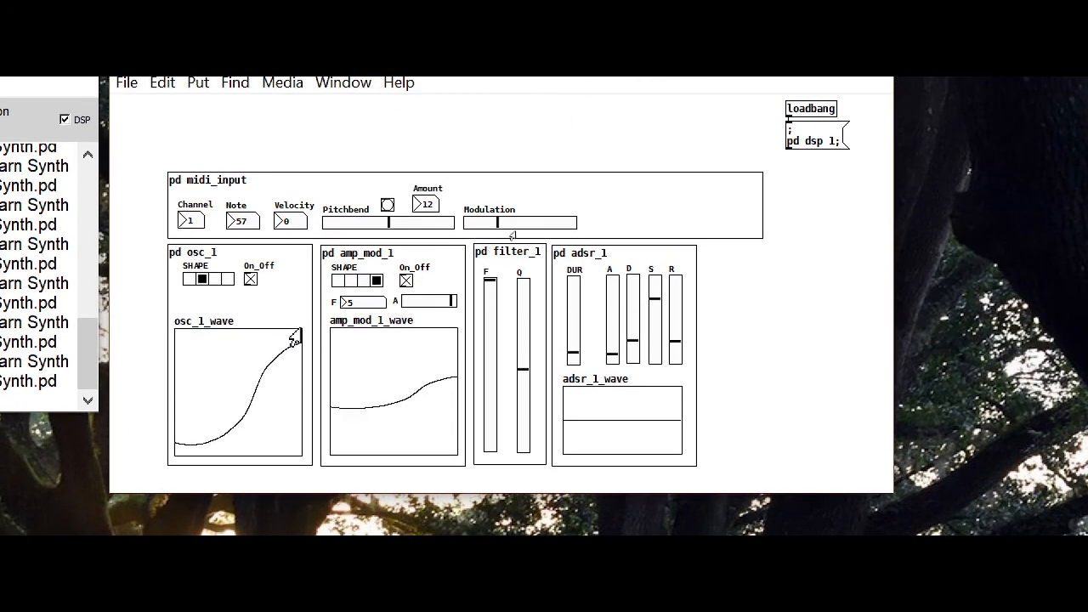
pyautogui.click(352, 281)
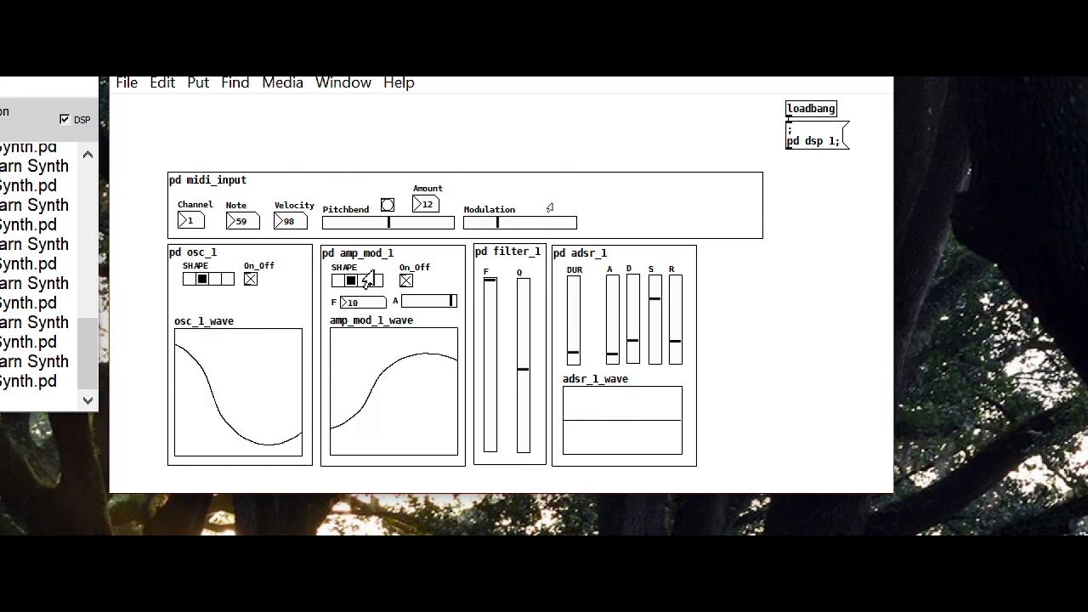
pyautogui.moveTo(452, 304); pyautogui.dragTo(420, 304)
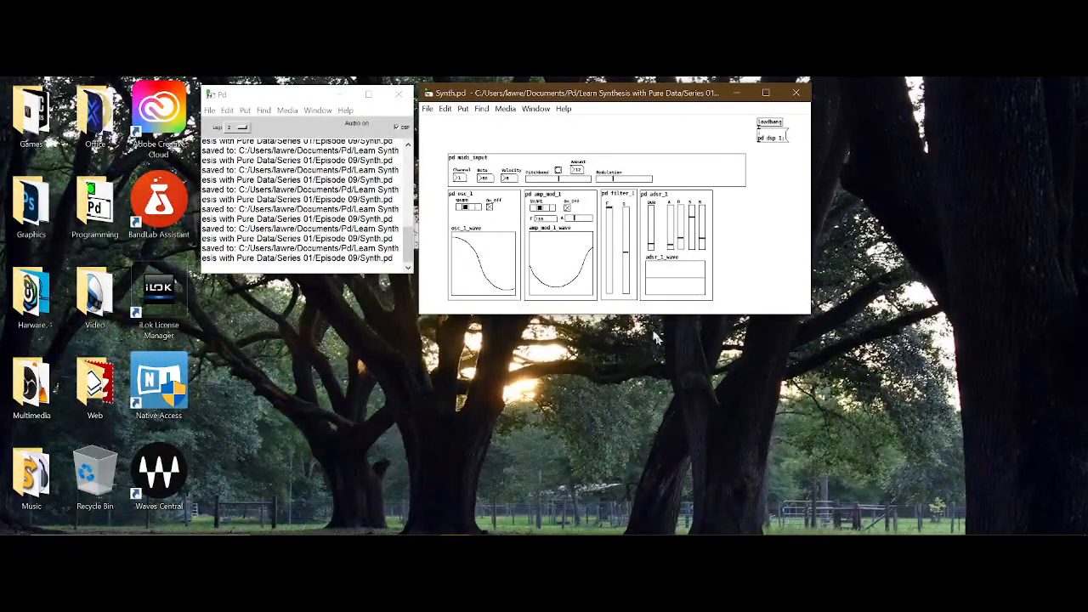
# Move the Synth patch window and the Pd console window down to the middle of the desktop, side by side.
pyautogui.moveTo(581, 99); pyautogui.dragTo(601, 226)
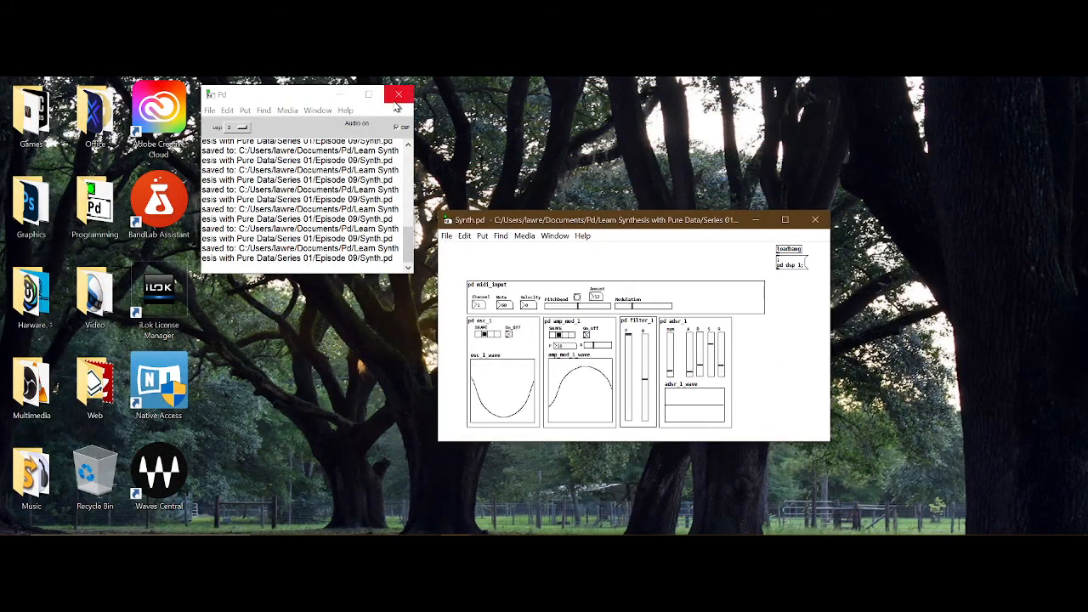
pyautogui.click(330, 99)
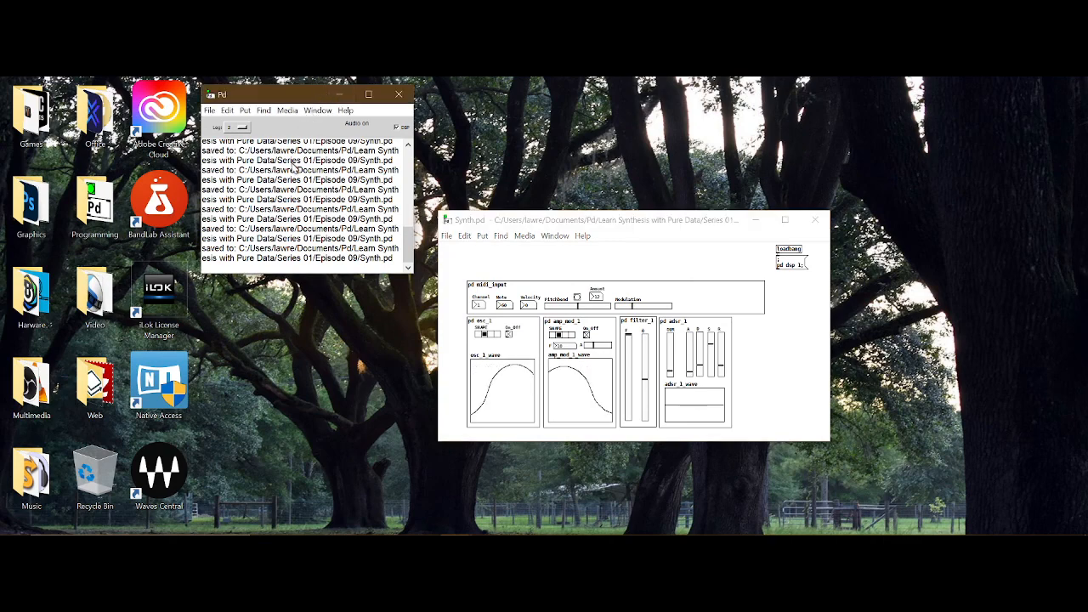
pyautogui.moveTo(319, 100); pyautogui.dragTo(325, 224)
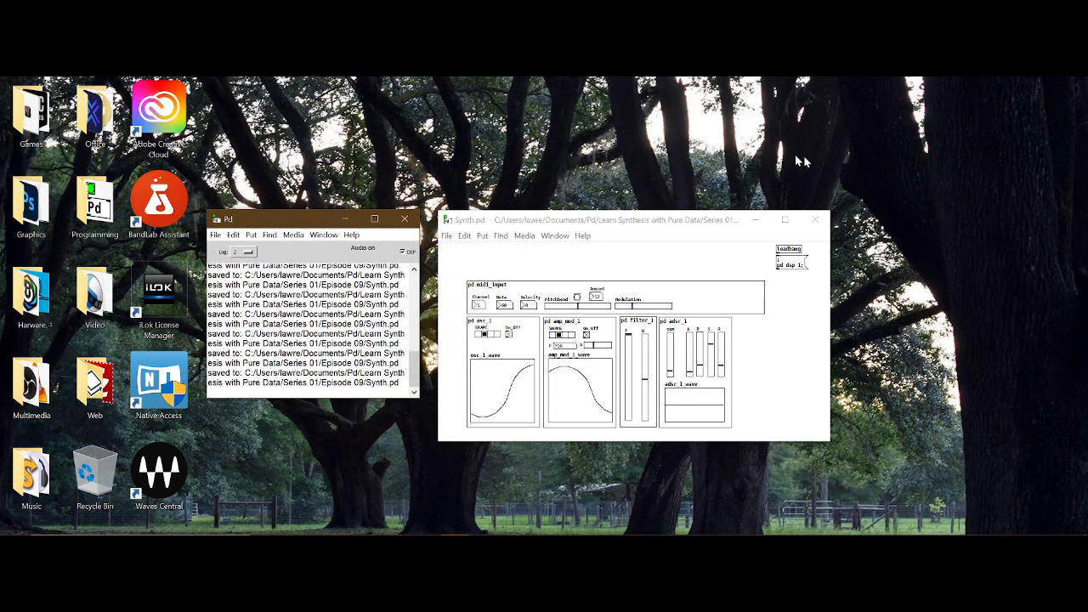